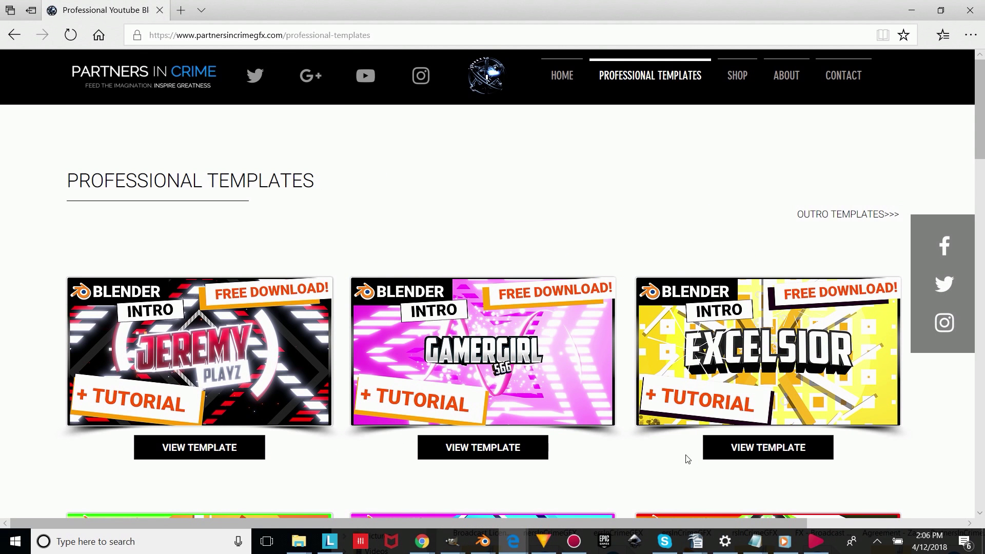
Step: Open the Excelsior intro template page and subscribe to the channel to unlock its free download
left_click(771, 450)
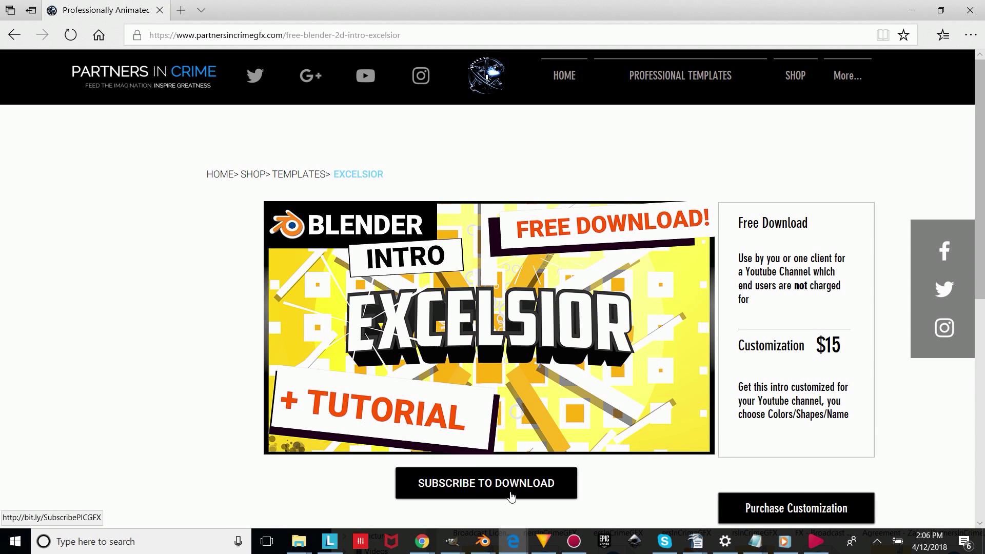
left_click(488, 486)
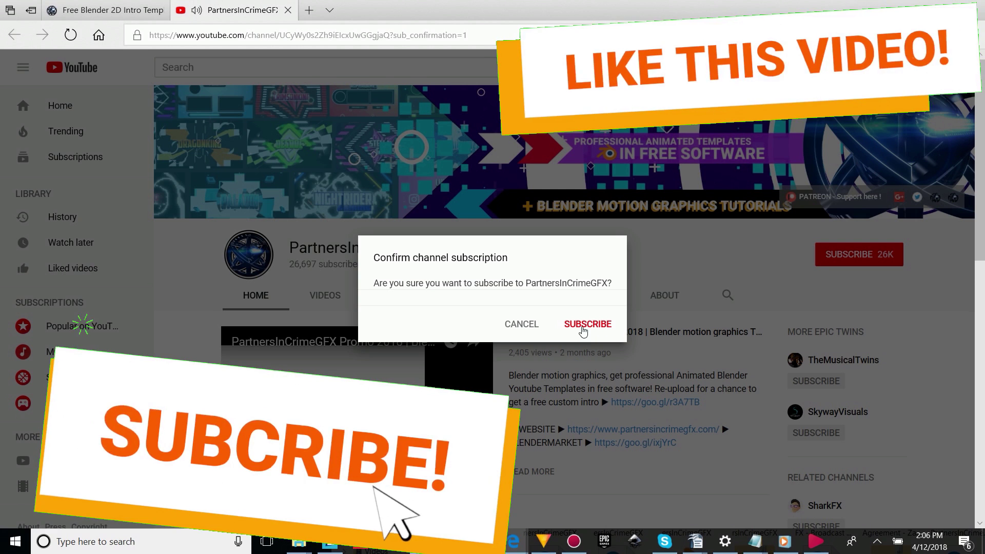
left_click(576, 335)
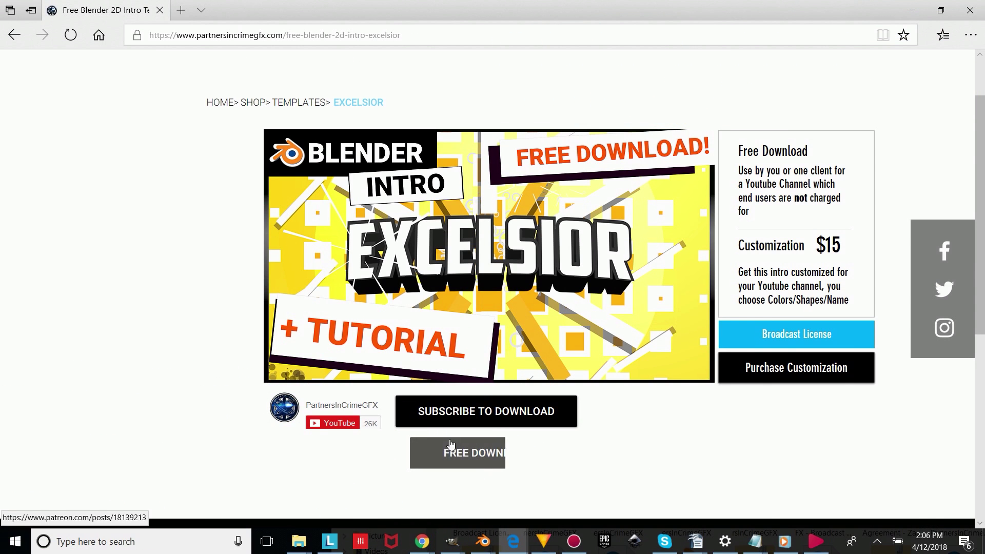
Step: Open the Excelsior free download post on Patreon and scroll down to the attached zip file
left_click(484, 456)
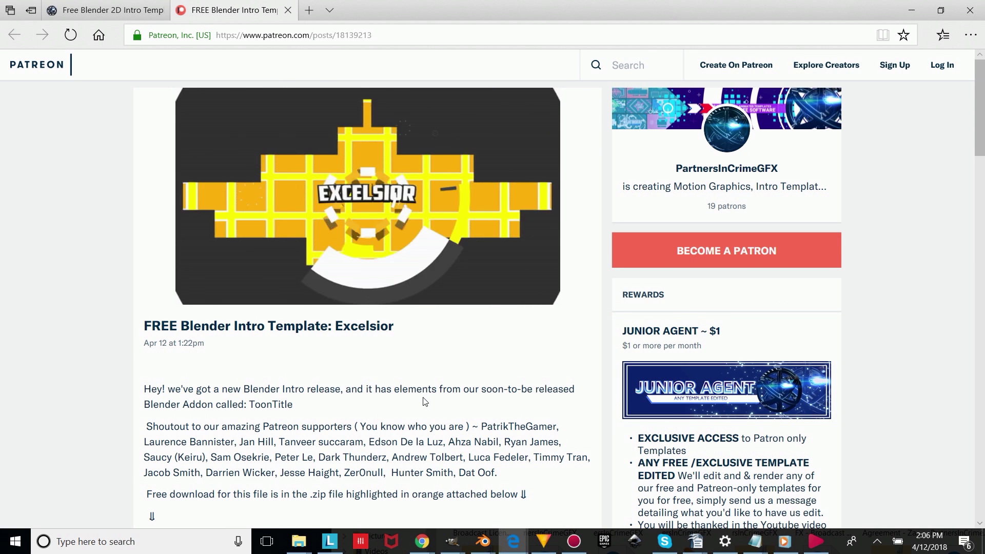
scroll(422, 407, "down", 1)
scroll(422, 407, "down", 1)
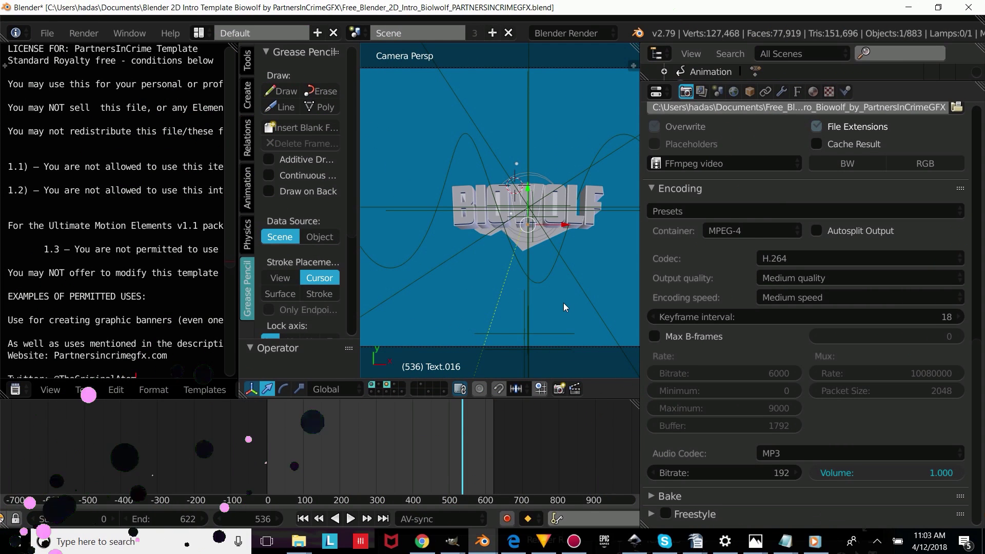
Step: Replace BIOWOLF in the grey title text layer with CUSTOMIZETEXT
scroll(520, 275, "down", 2)
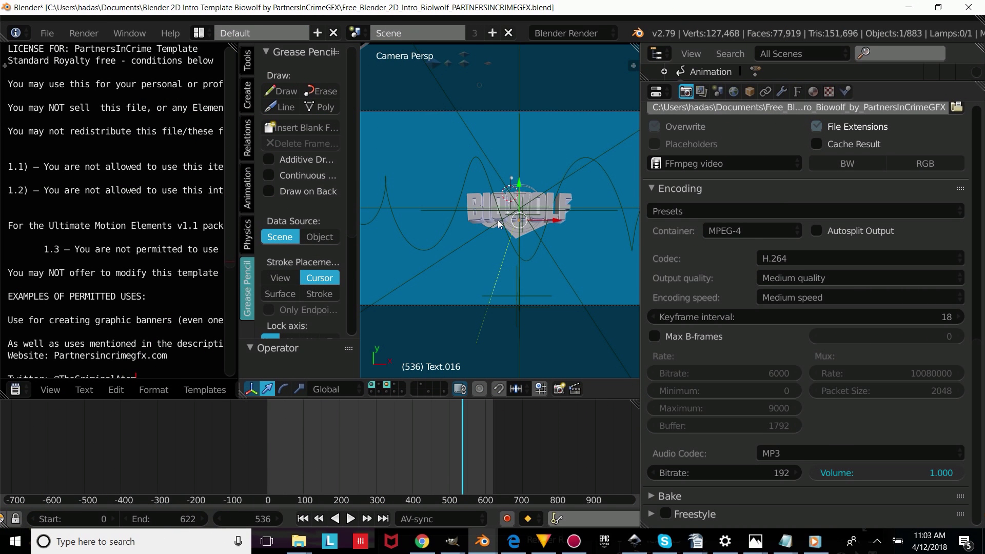
scroll(477, 225, "up", 2)
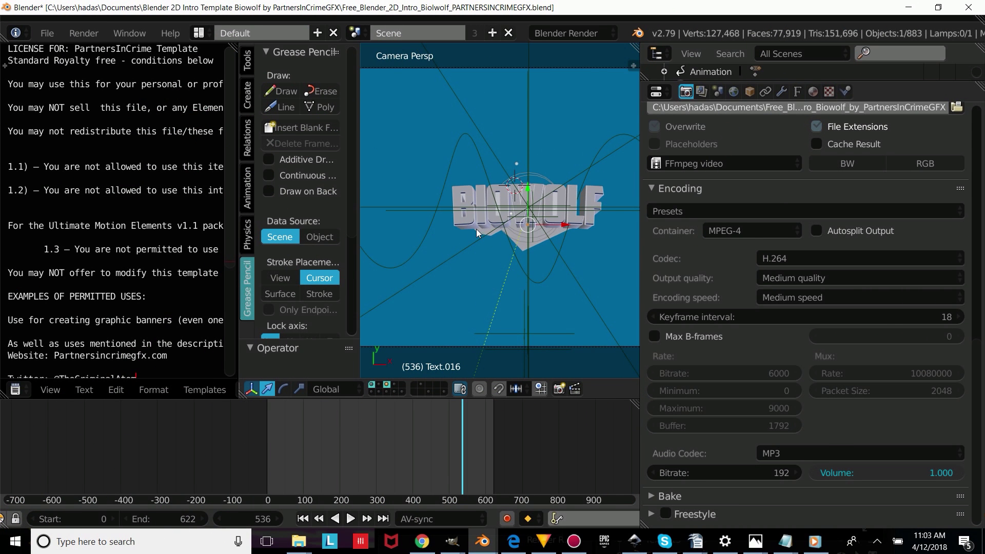
right_click(471, 224)
key("Tab")
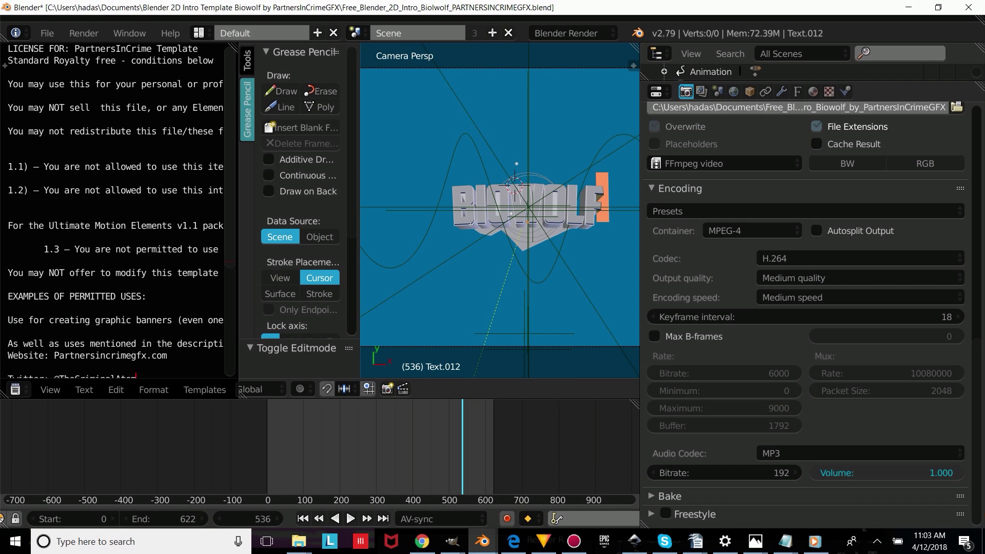
key("BackSpace")
key("BackSpace")
key("BackSpace")
key("BackSpace")
key("BackSpace")
key("BackSpace")
key("BackSpace")
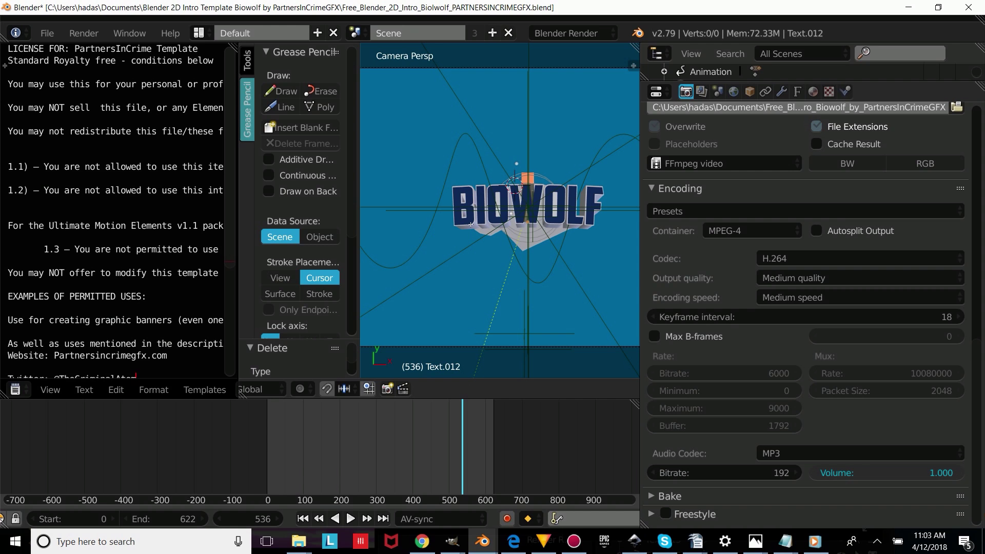
type("CUSTOMIZETE")
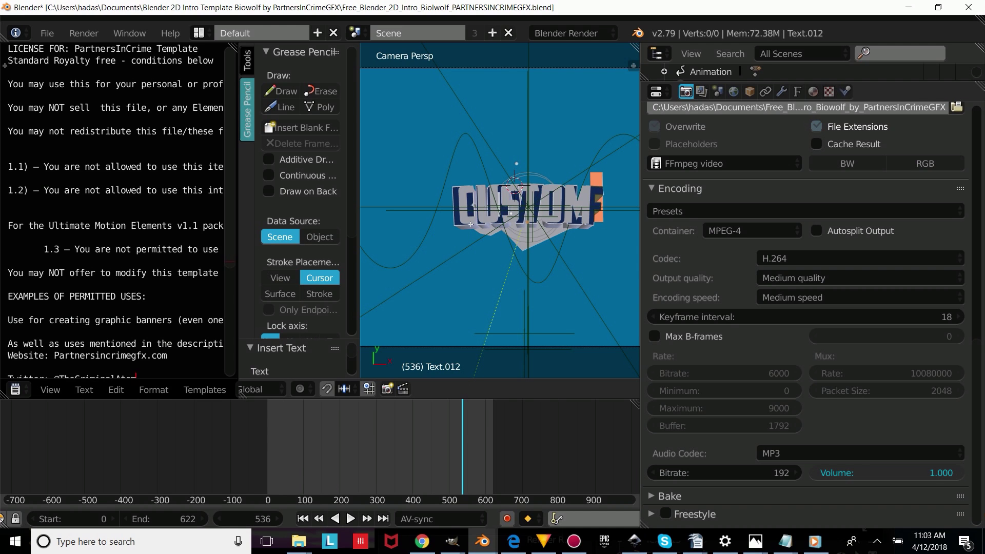
type("XT")
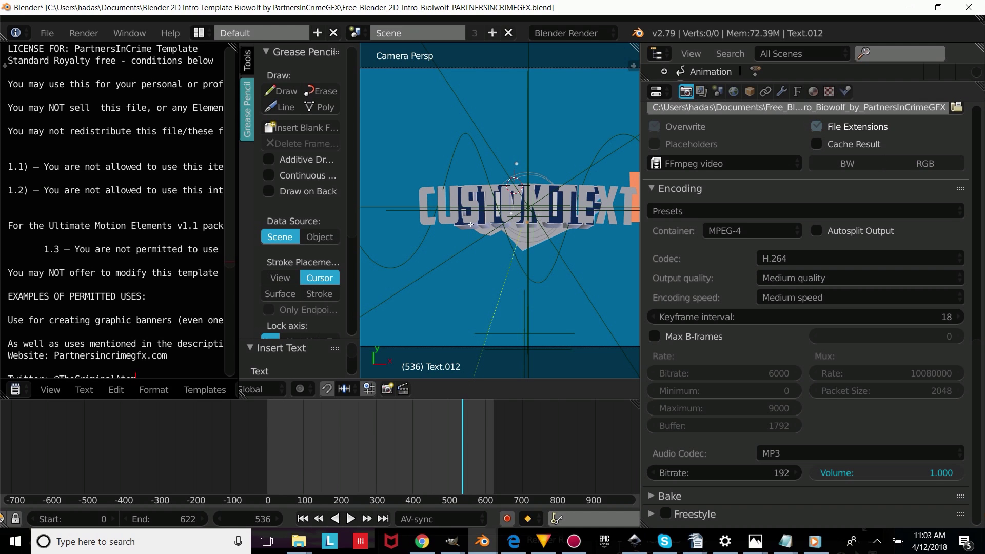
key("Tab")
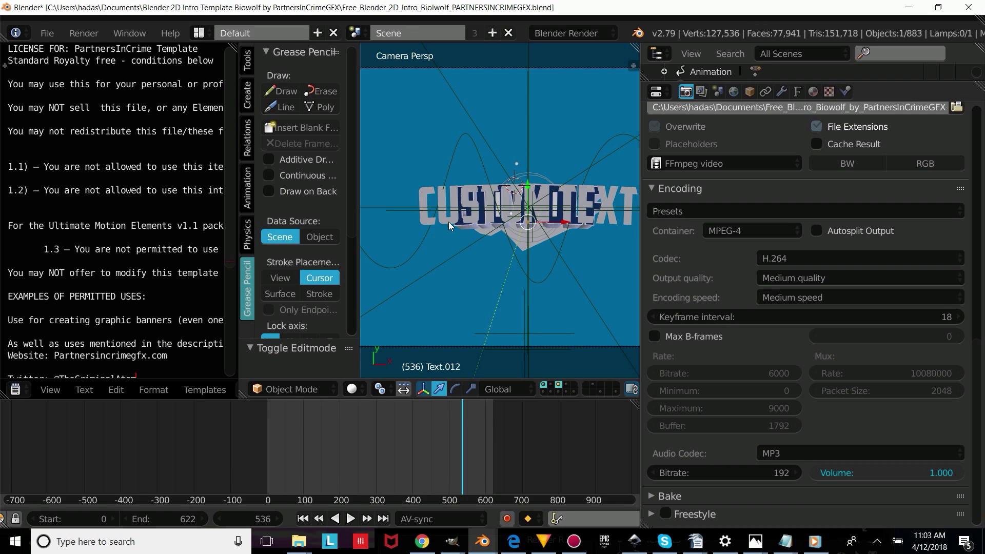
Step: Retype the dark text layer behind the title as SOME TEXT
right_click(483, 226)
key("Tab")
key("BackSpace")
key("BackSpace")
key("BackSpace")
key("BackSpace")
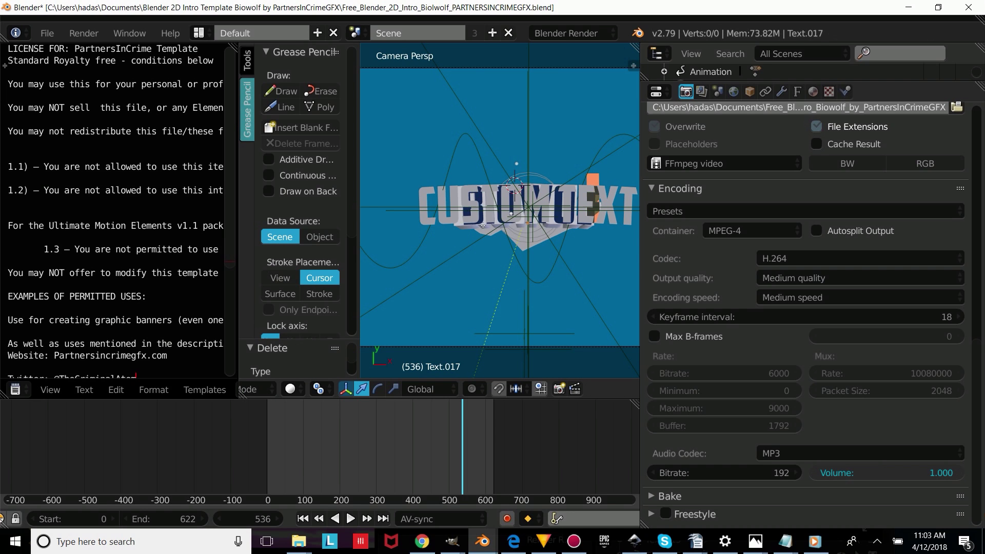
type("SOME TEX")
type("T")
key("Tab")
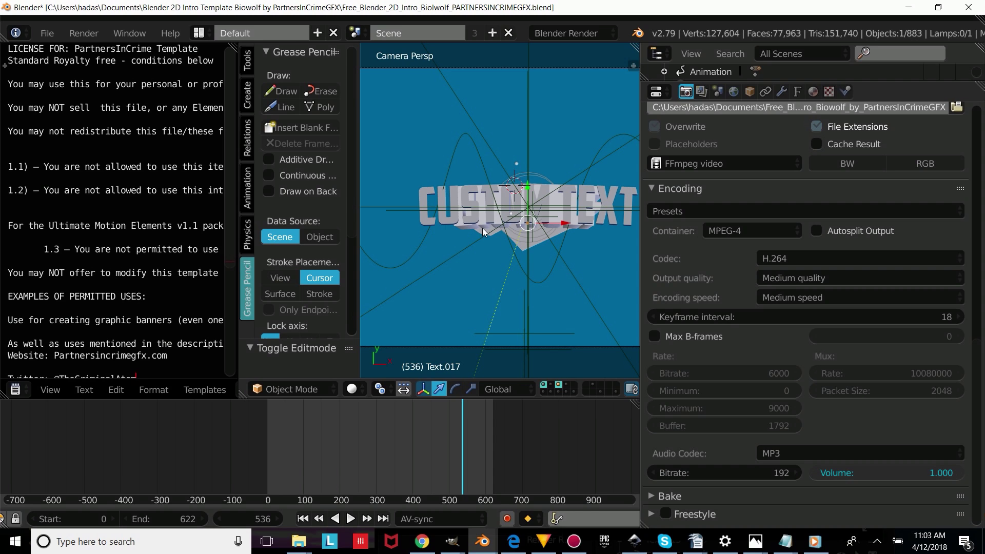
Step: Retype another layer of the title so its letters read TEXT
right_click(482, 225)
key("Tab")
key("BackSpace")
key("BackSpace")
key("BackSpace")
key("BackSpace")
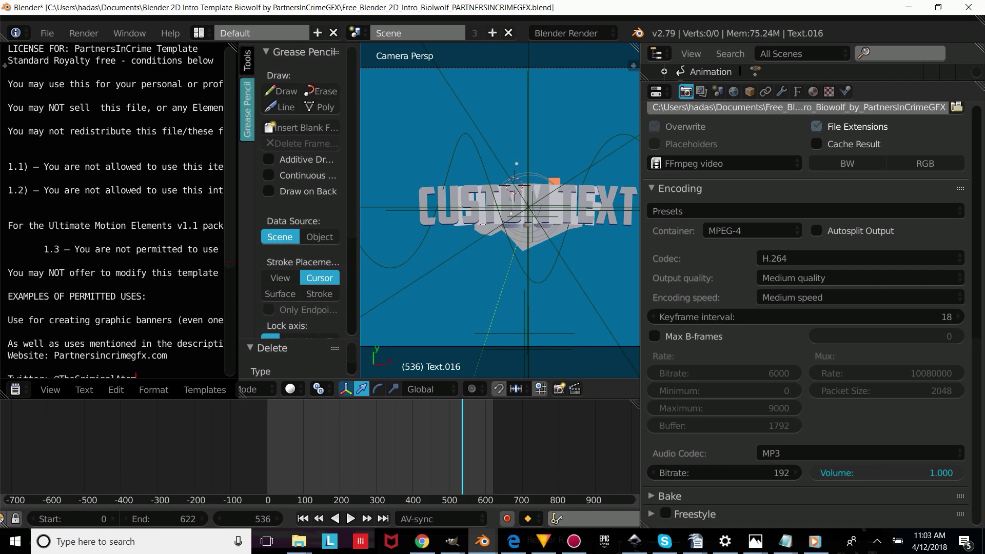
type("TEXT")
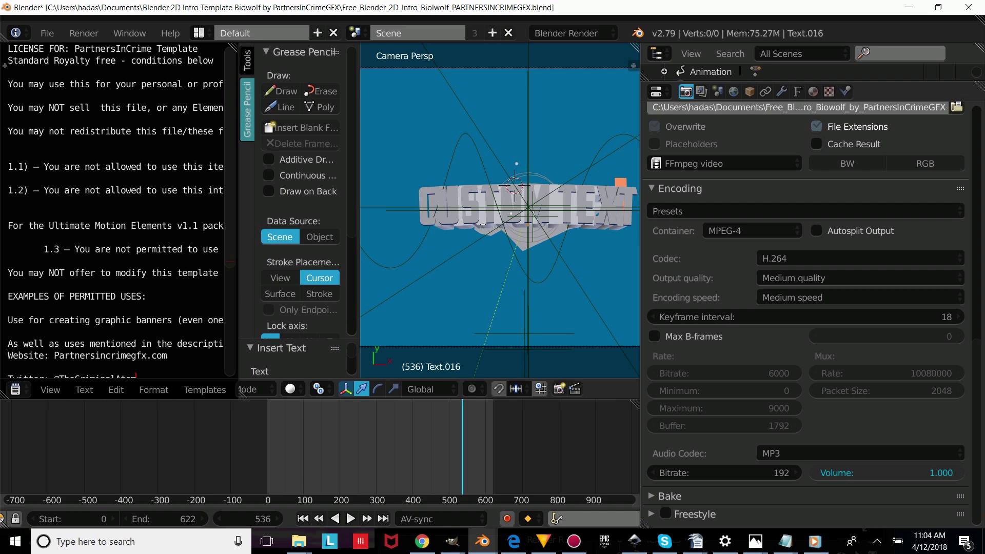
key("Tab")
scroll(482, 226, "up", 3)
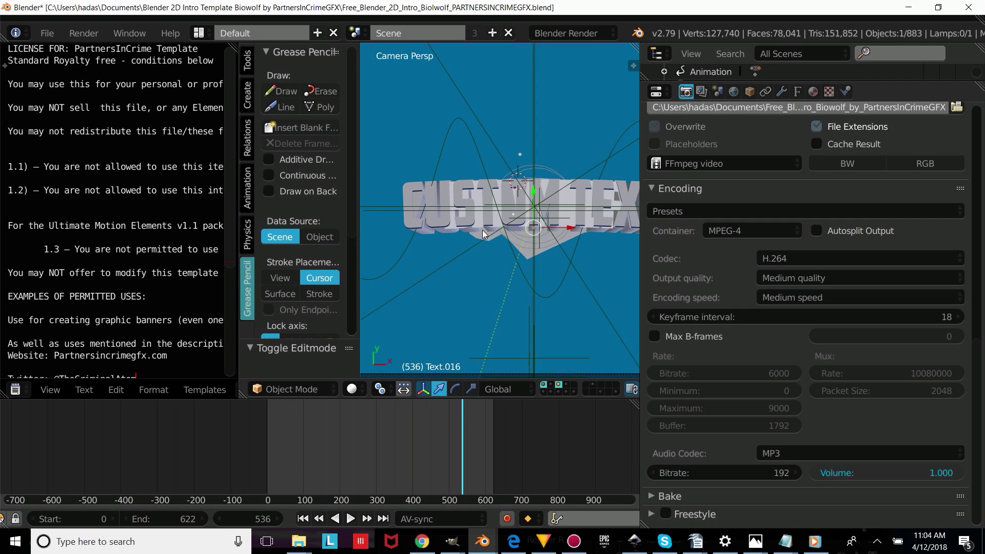
scroll(606, 194, "down", 2)
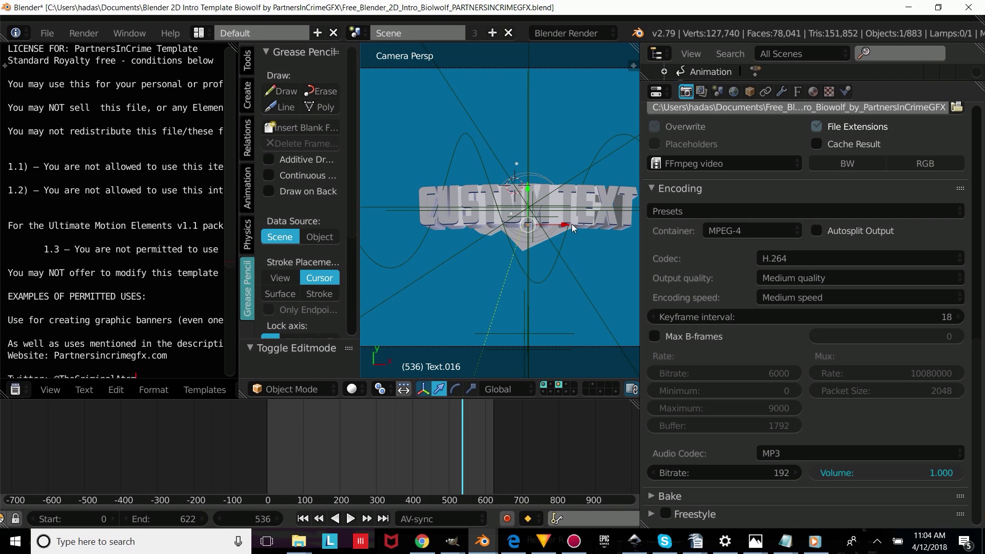
scroll(573, 224, "down", 1)
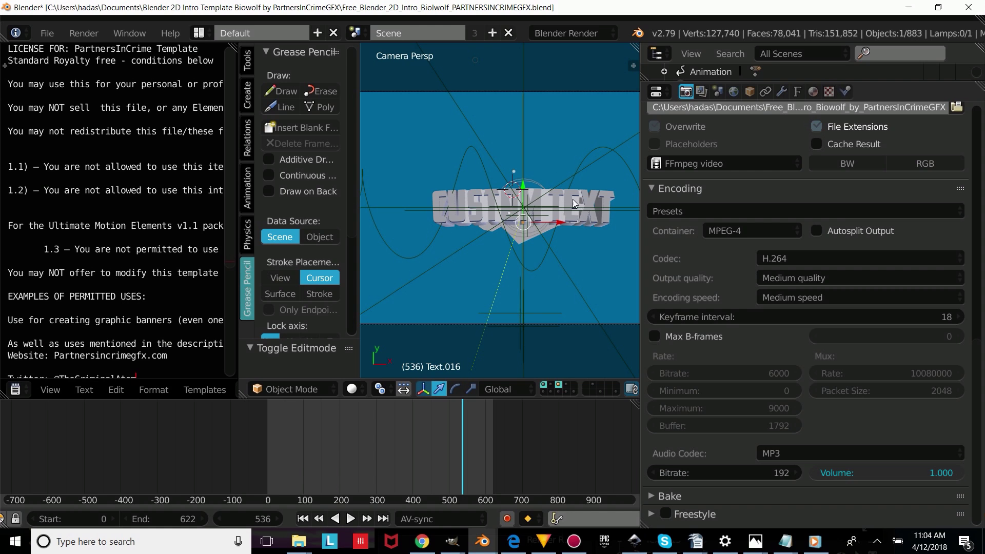
scroll(592, 215, "up", 2)
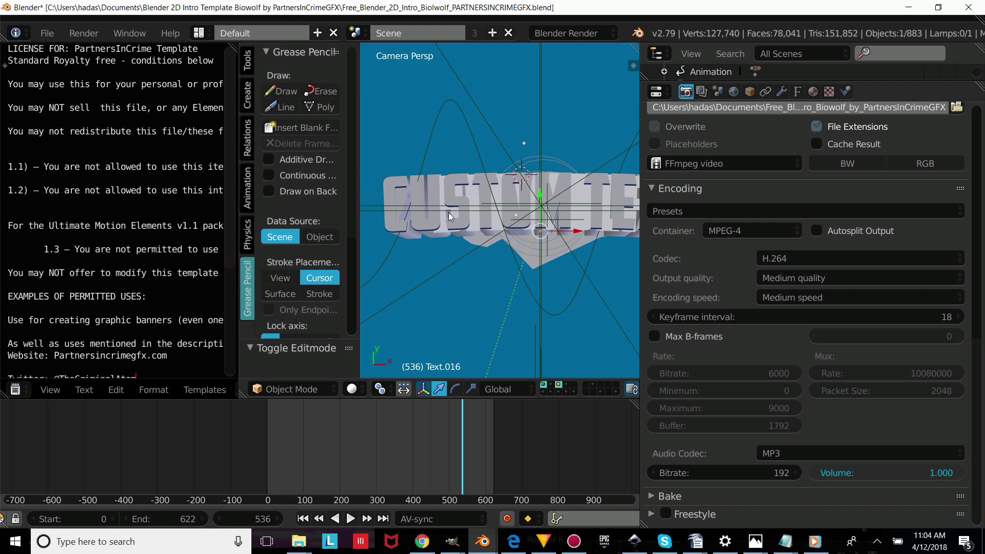
scroll(441, 236, "up", 1)
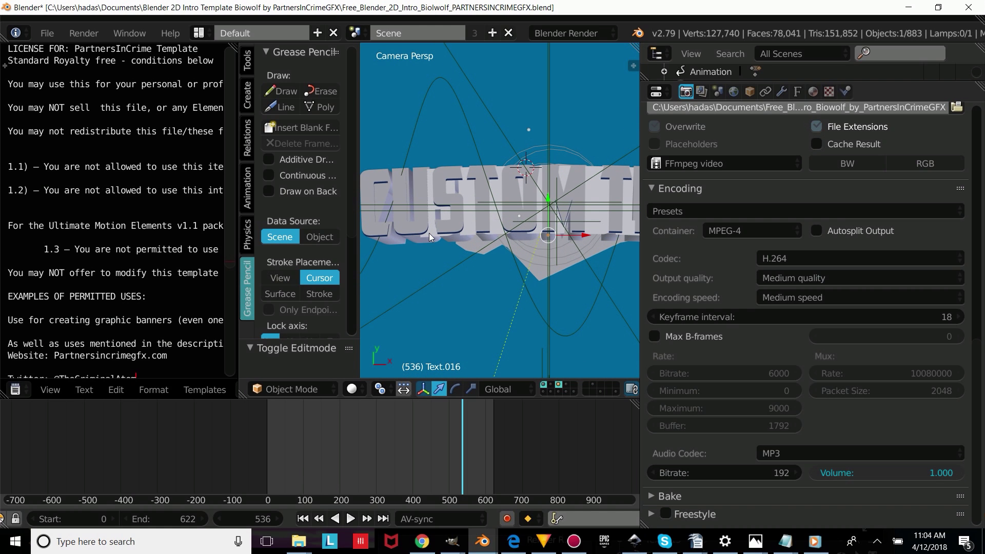
Step: Fix the last title layer by typing OM so it reads CUSTOM TEXT
right_click(443, 228)
scroll(438, 231, "down", 2)
key("Tab")
key("BackSpace")
key("BackSpace")
key("BackSpace")
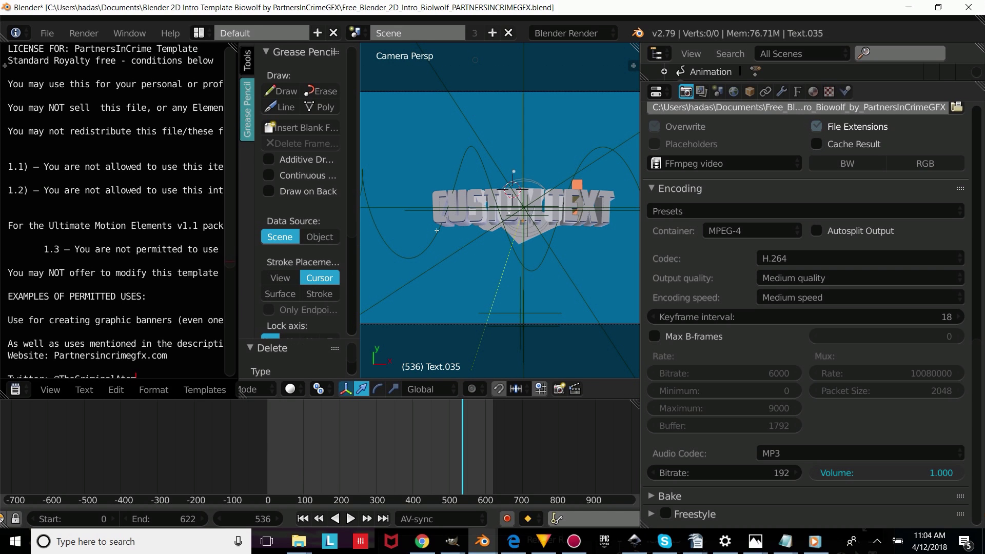
type("OM")
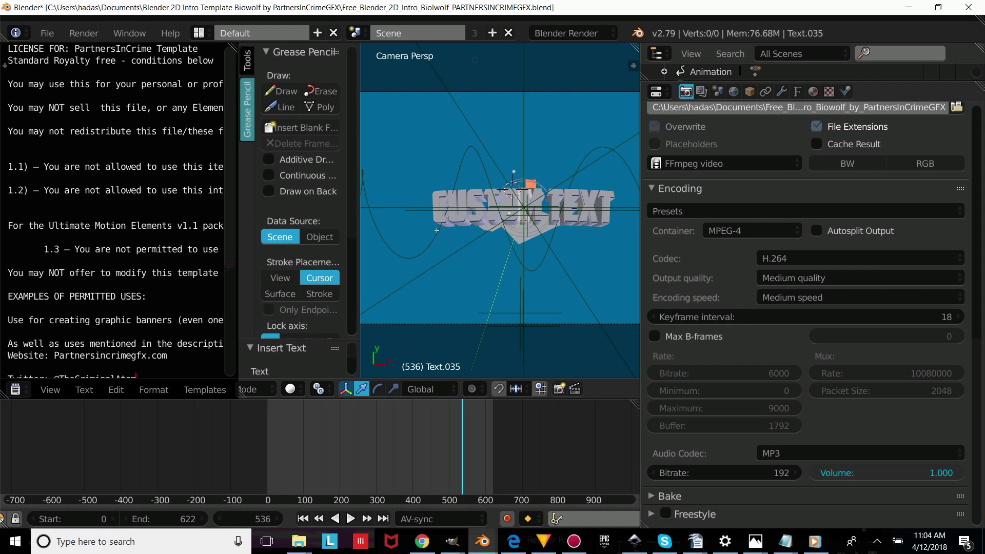
key("Right")
key("Right")
key("Right")
key("Right")
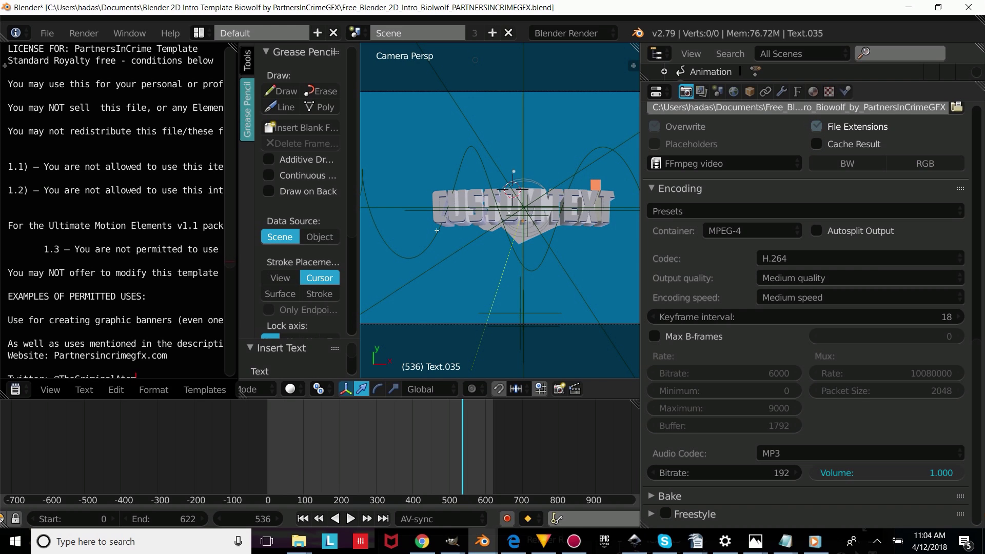
key("Tab")
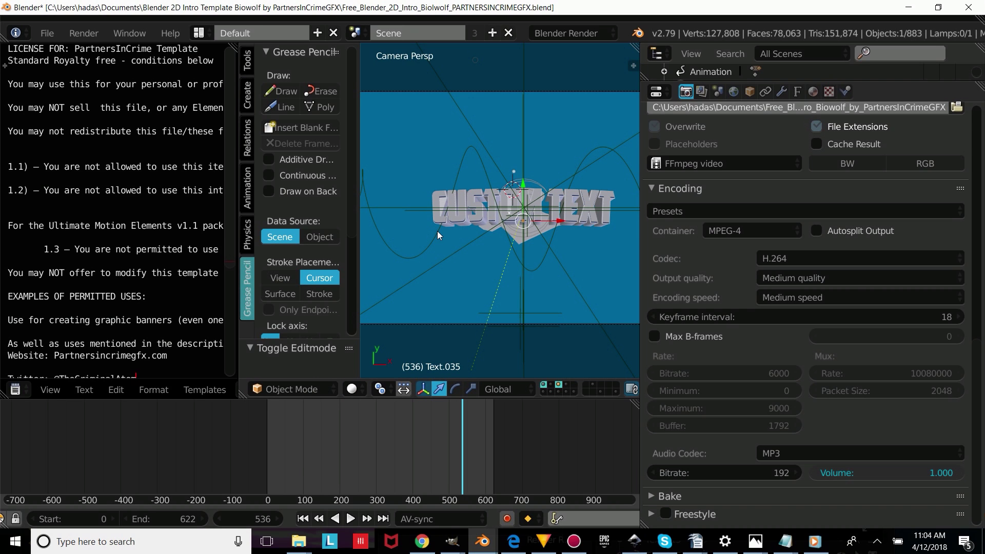
Step: Point the render output to the Desktop as Free_Blender_Intro_Biowolf_by_PartnersInCrimeGFX
scroll(437, 231, "down", 2)
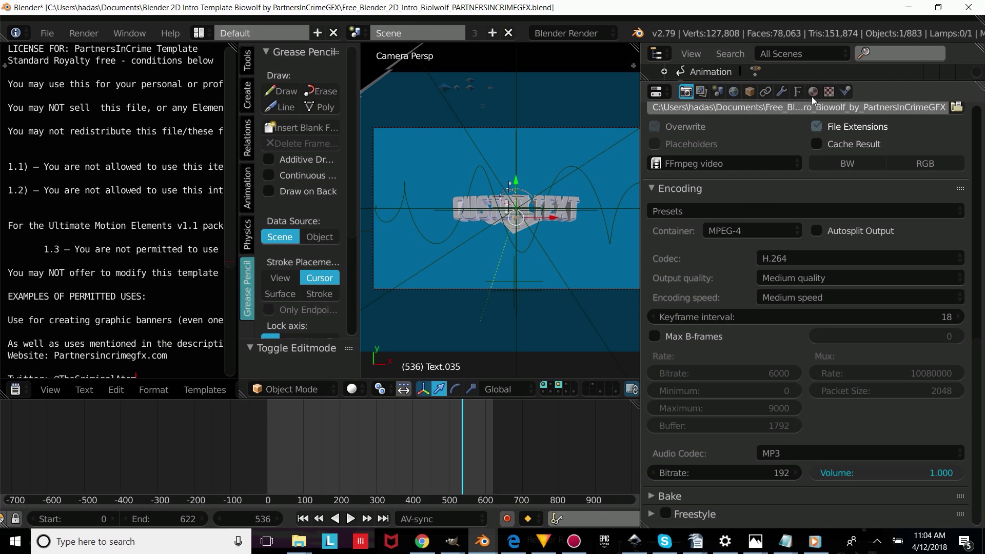
scroll(831, 187, "up", 8)
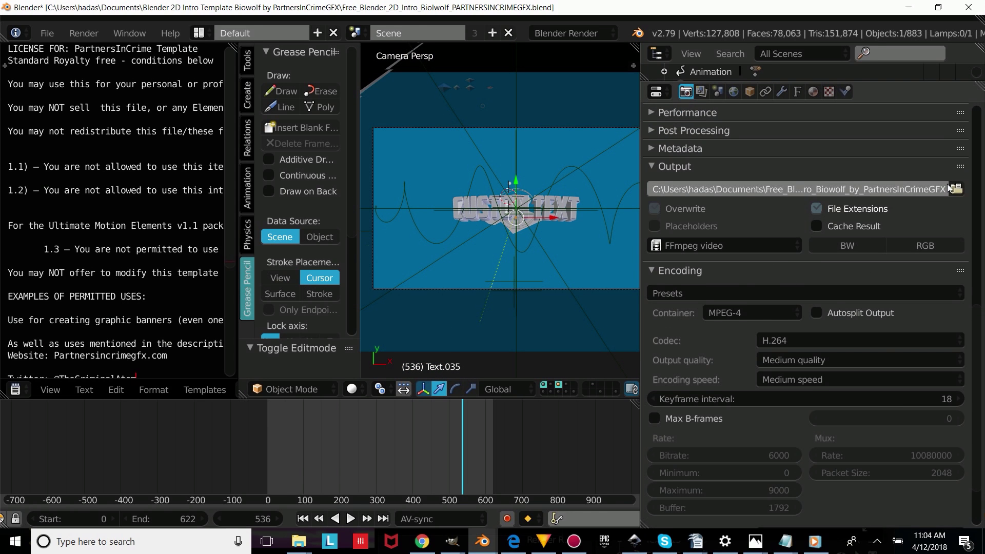
left_click(957, 191)
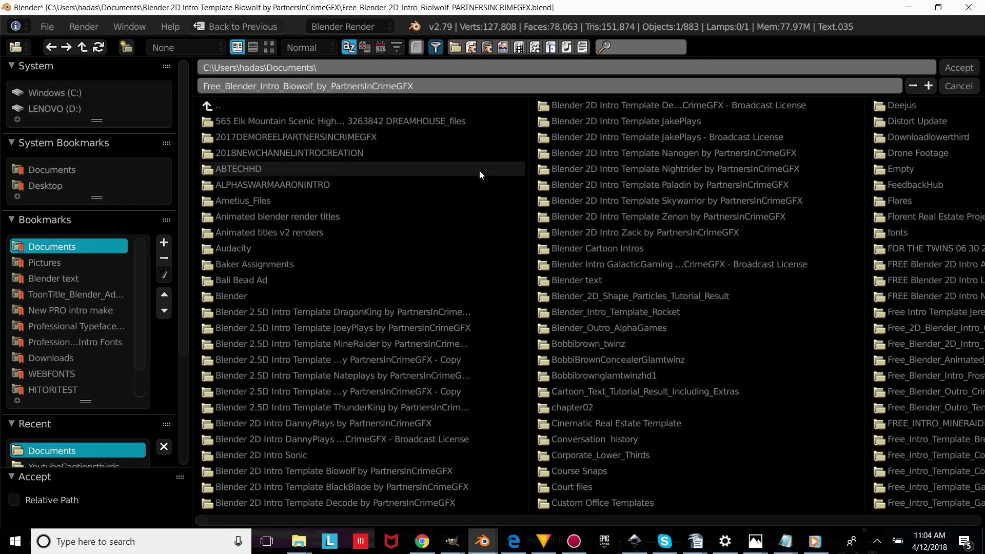
left_click(53, 186)
left_click(298, 83)
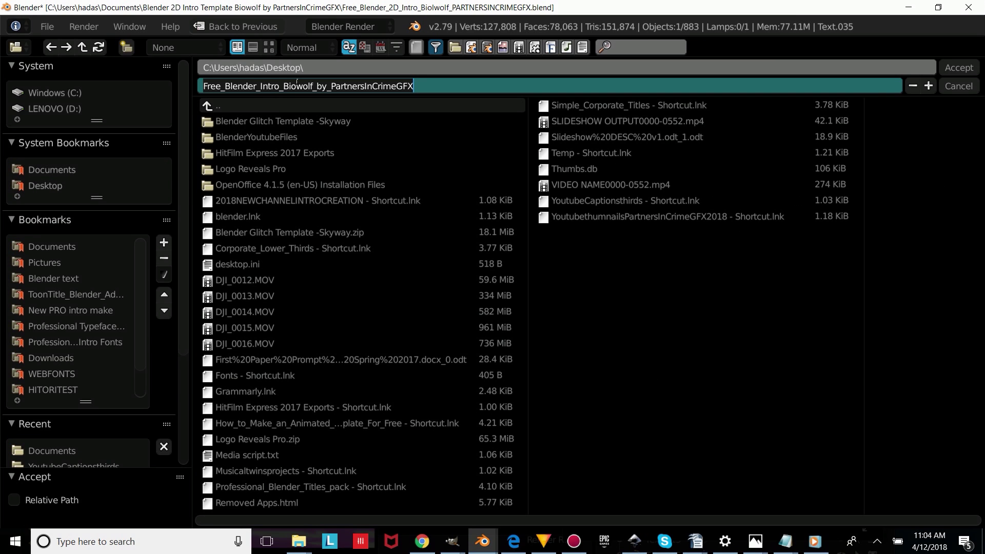
left_click(212, 87)
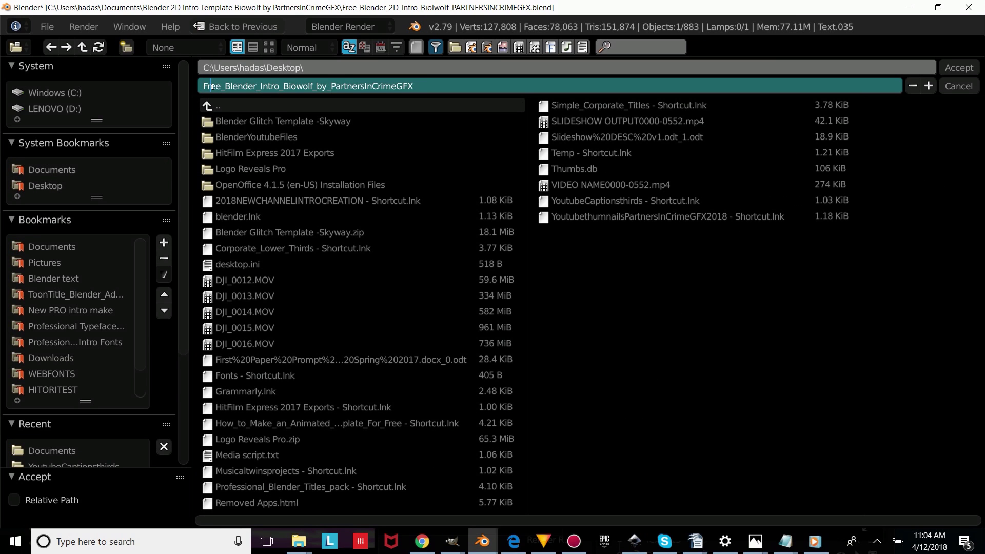
left_click(956, 68)
left_click(954, 71)
left_click(84, 32)
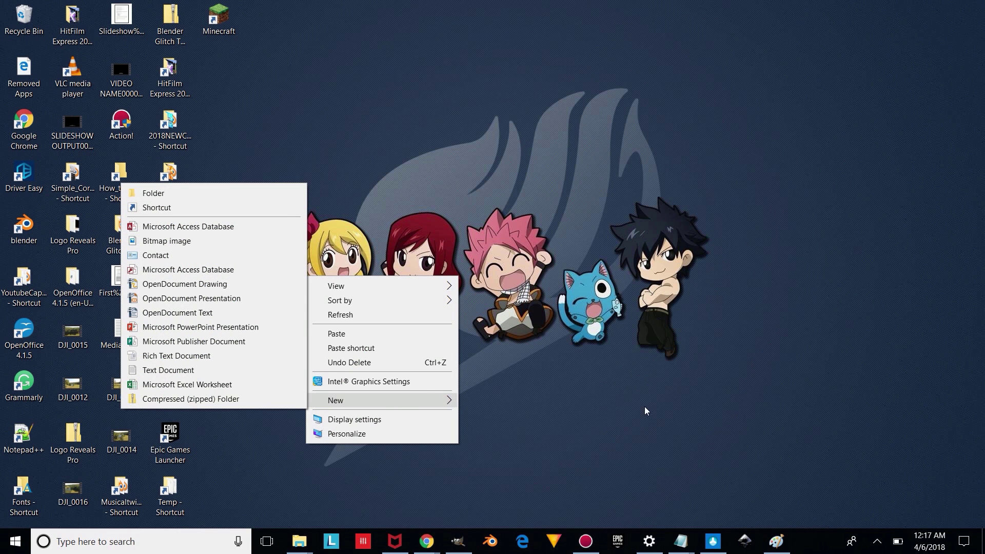
Step: Create a new folder on the desktop named BlenderYoutubeFiles
right_click(587, 360)
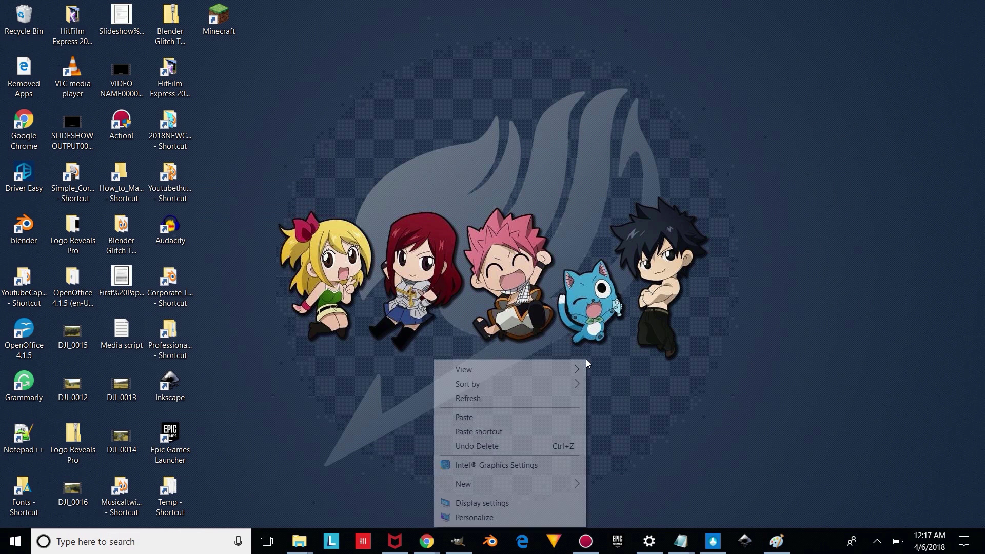
mouse_move(500, 485)
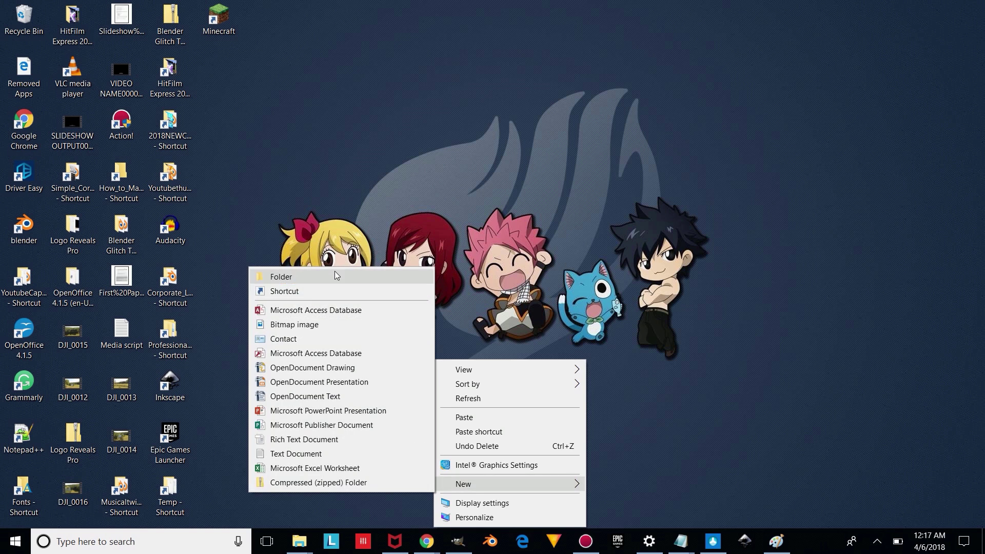
left_click(337, 277)
type("Bl")
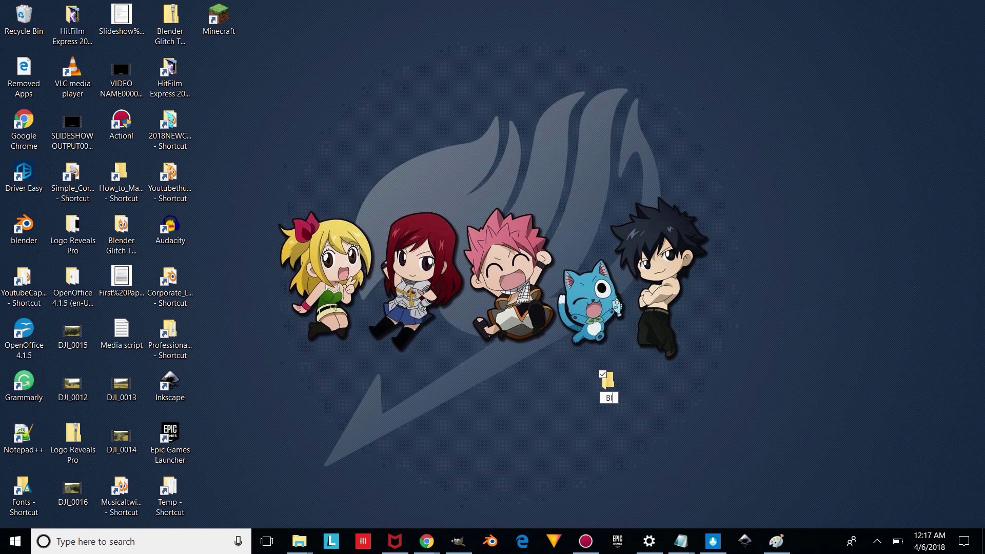
type("enderYoutubeFiles")
key("Return")
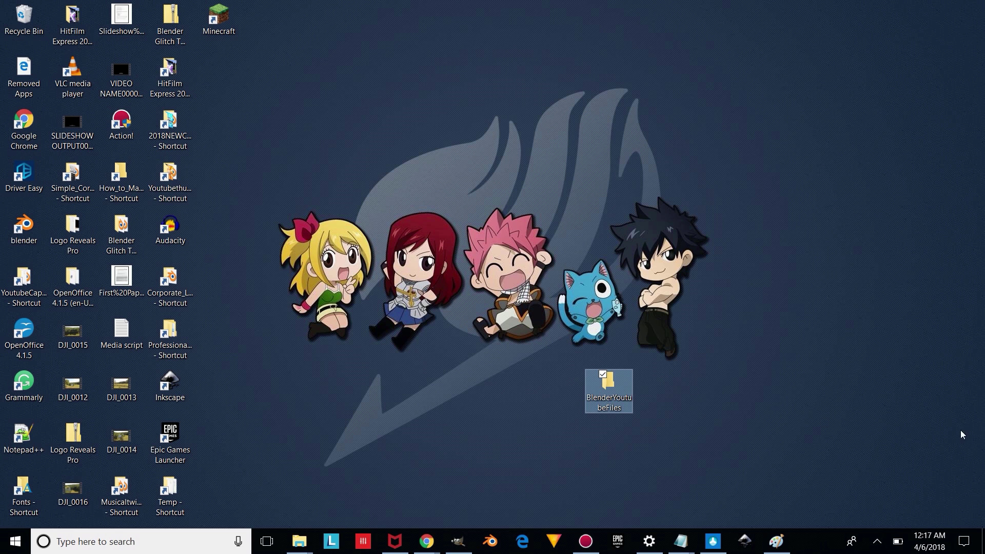
Step: Open BlenderYoutubeFiles and move its narrowed window to the lower right
double_click(621, 388)
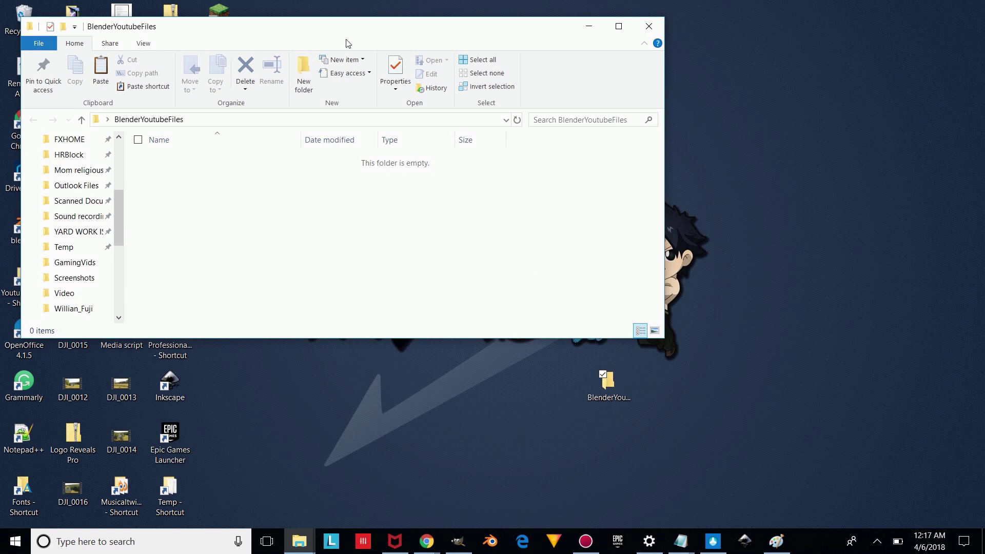
left_click_drag(222, 29, 503, 186)
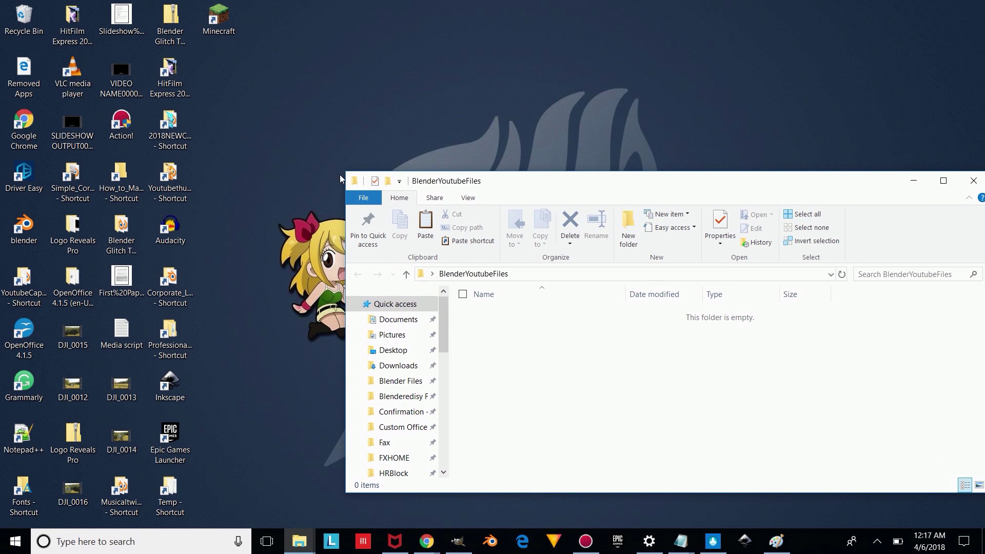
left_click_drag(340, 178, 595, 177)
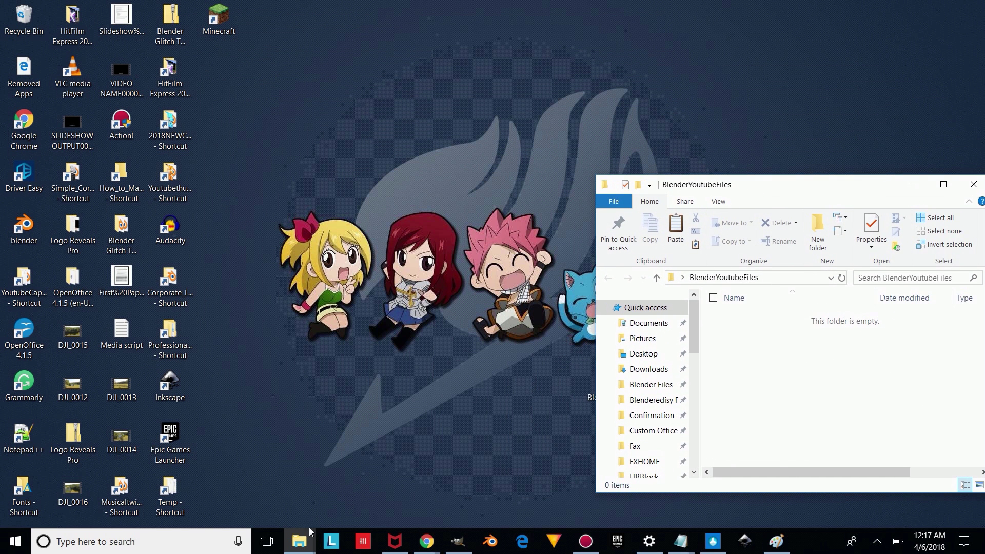
Step: Move the Free Blender intro video and MINECRAFTHXD1F0001-3053 from Documents into BlenderYoutubeFiles
mouse_move(303, 537)
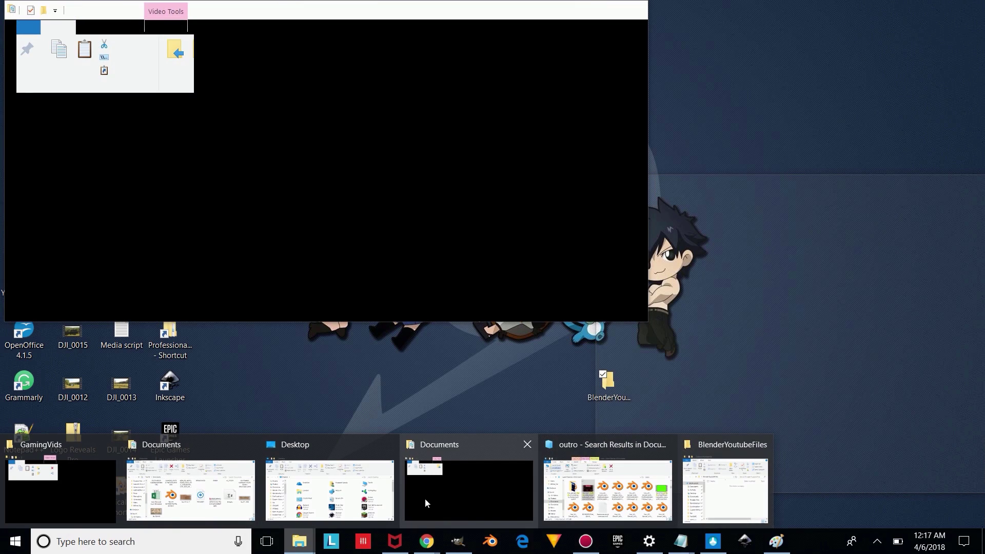
left_click(435, 497)
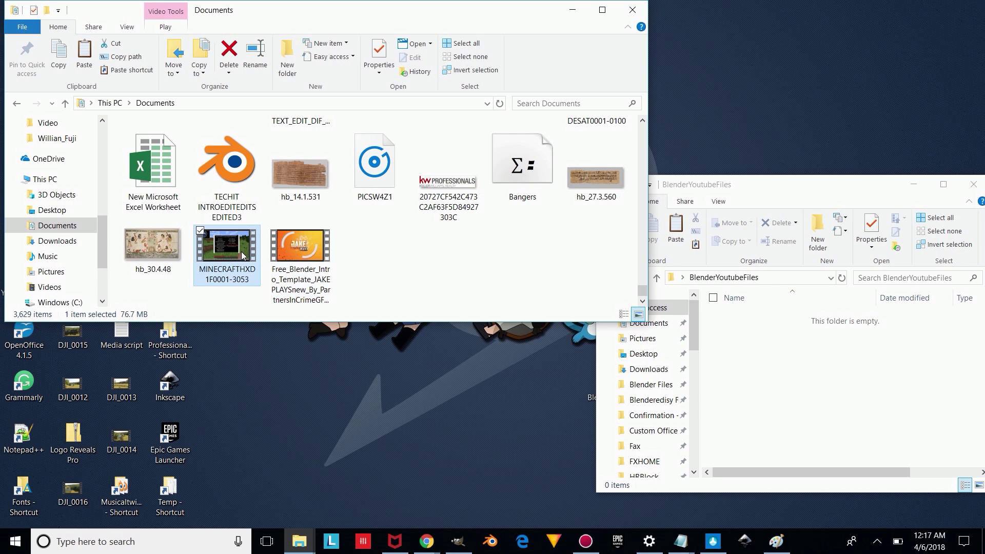
left_click_drag(300, 254, 799, 377)
left_click(226, 271)
left_click_drag(225, 271, 790, 359)
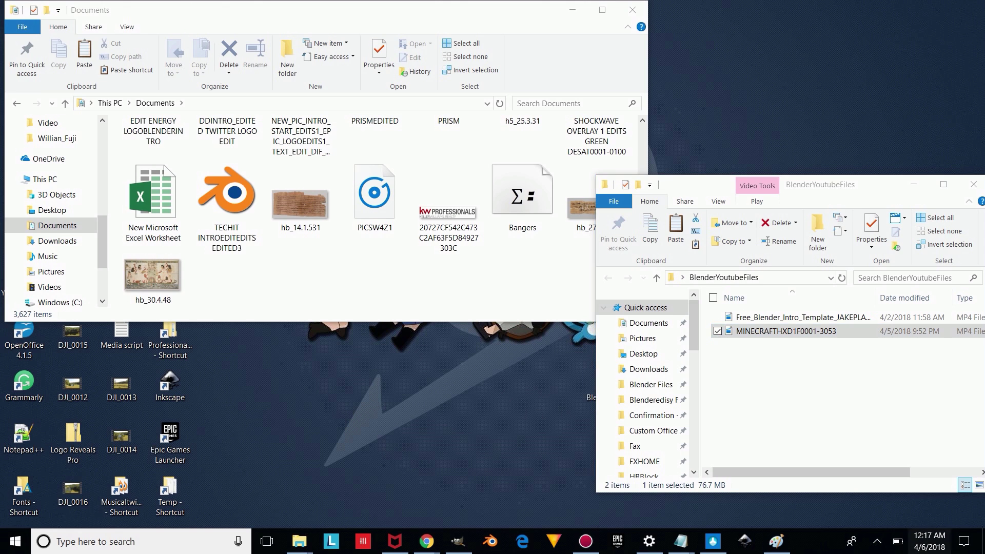
left_click(983, 541)
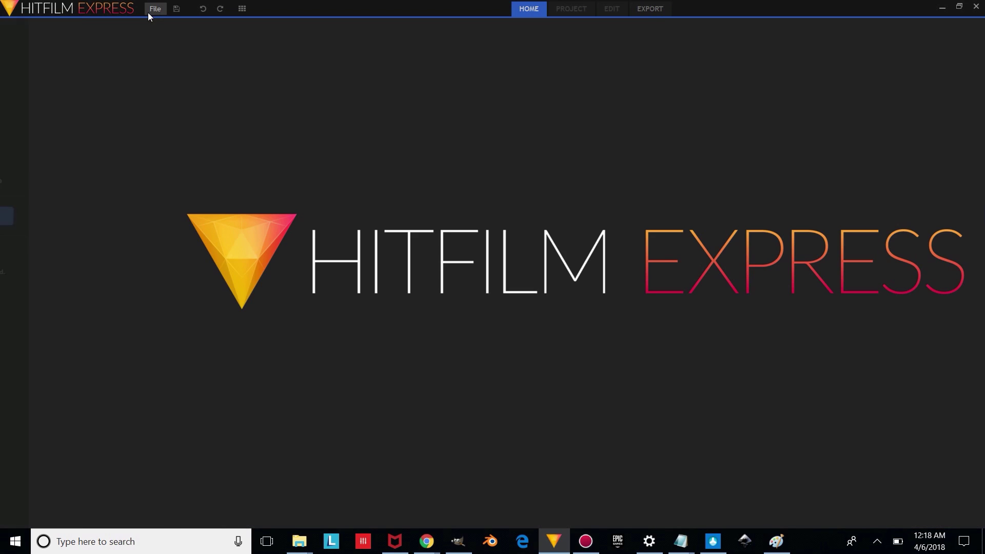
Step: Create a new HitFilm project from the 1080p Full HD @ 24 fps template and start editing
left_click(156, 9)
left_click(165, 28)
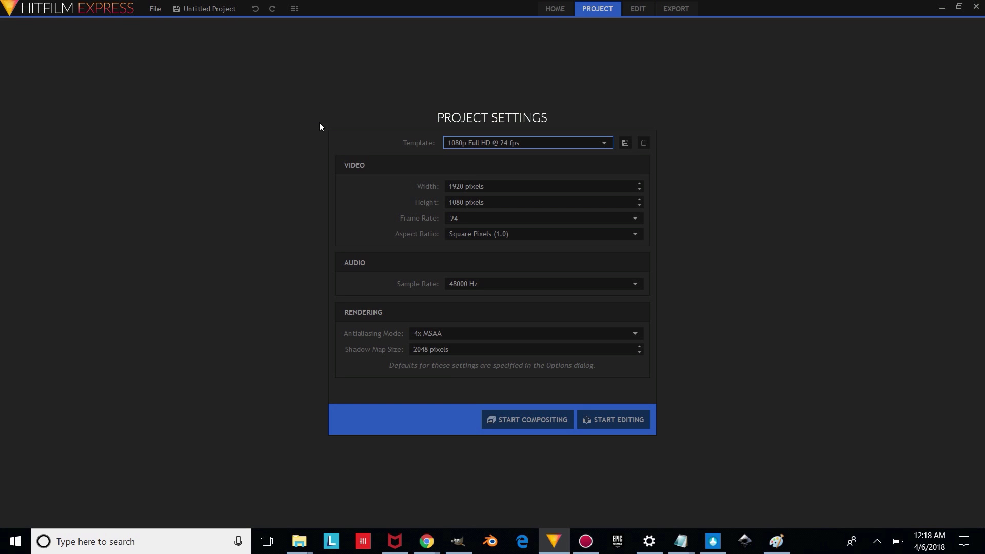
left_click(513, 142)
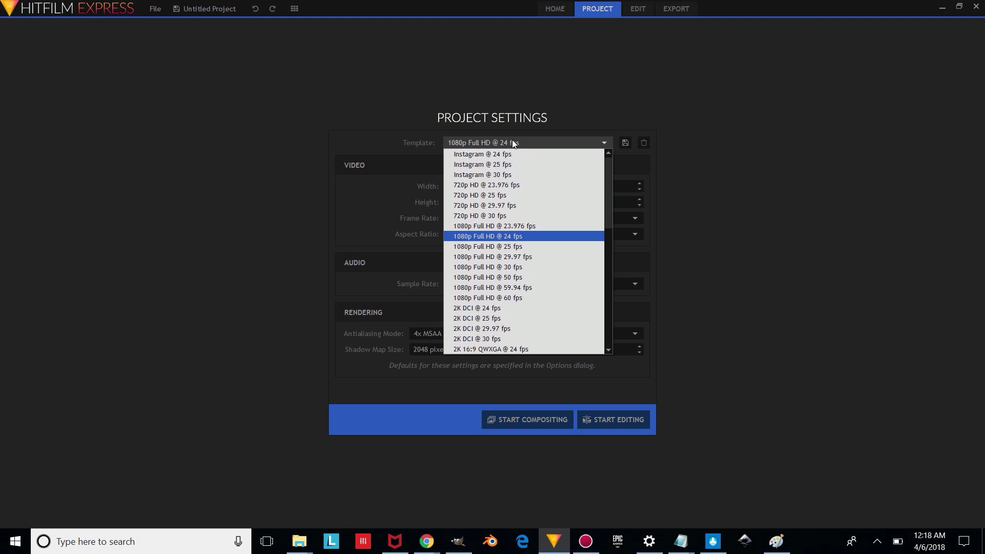
left_click(508, 236)
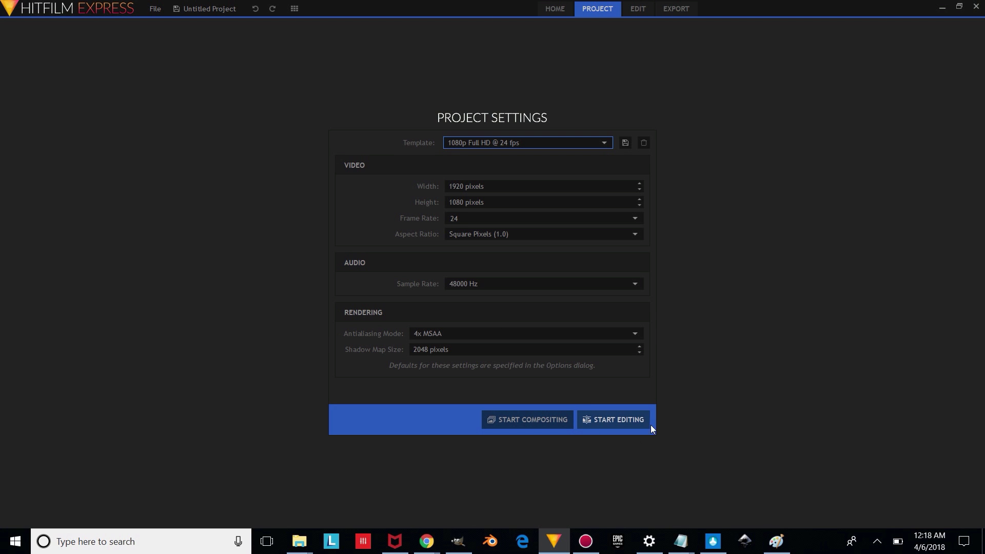
left_click(617, 424)
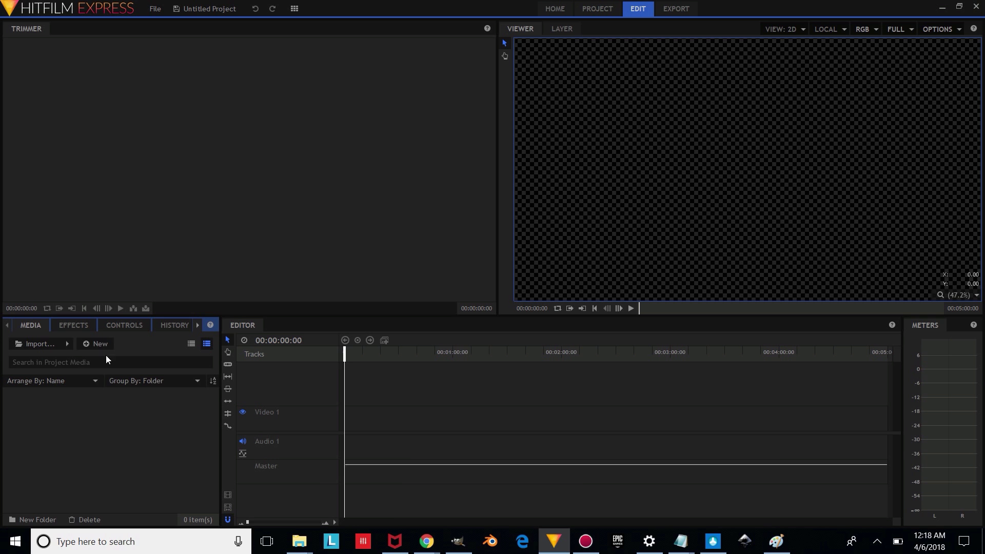
Step: Import the Free Blender intro and MINECRAFTHXD1F0001-3053 MP4s, then drag the intro toward the timeline
mouse_move(299, 541)
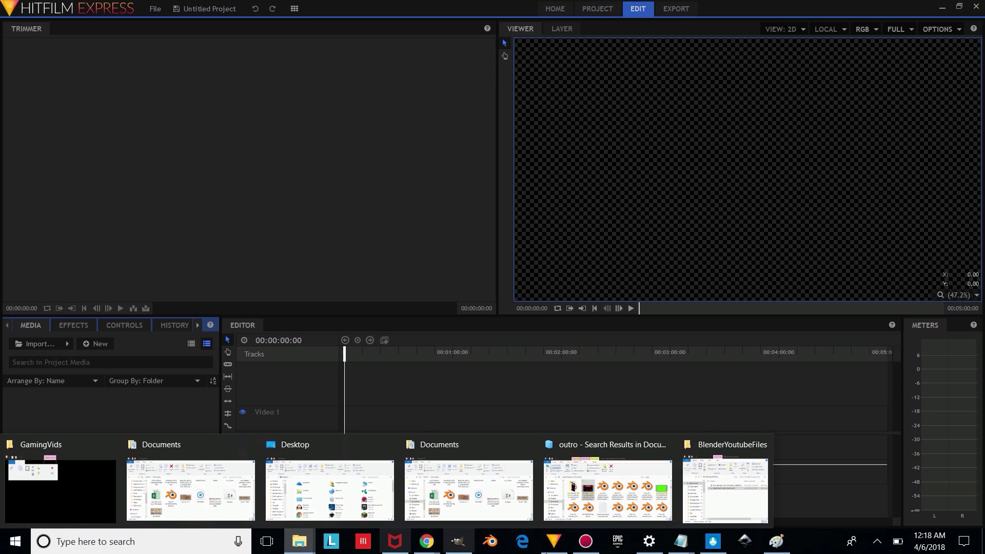
left_click(726, 493)
left_click_drag(804, 194, 504, 187)
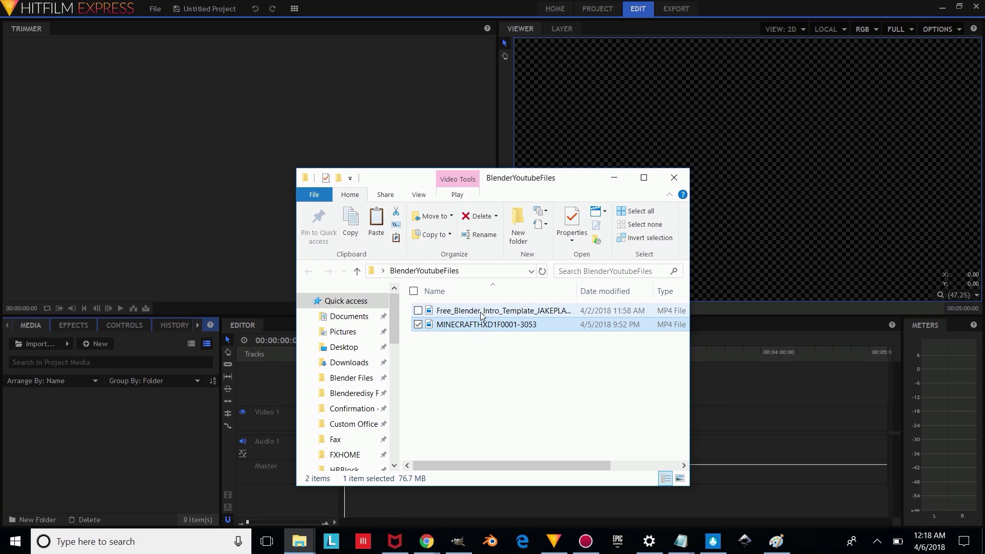
left_click_drag(481, 315, 72, 428)
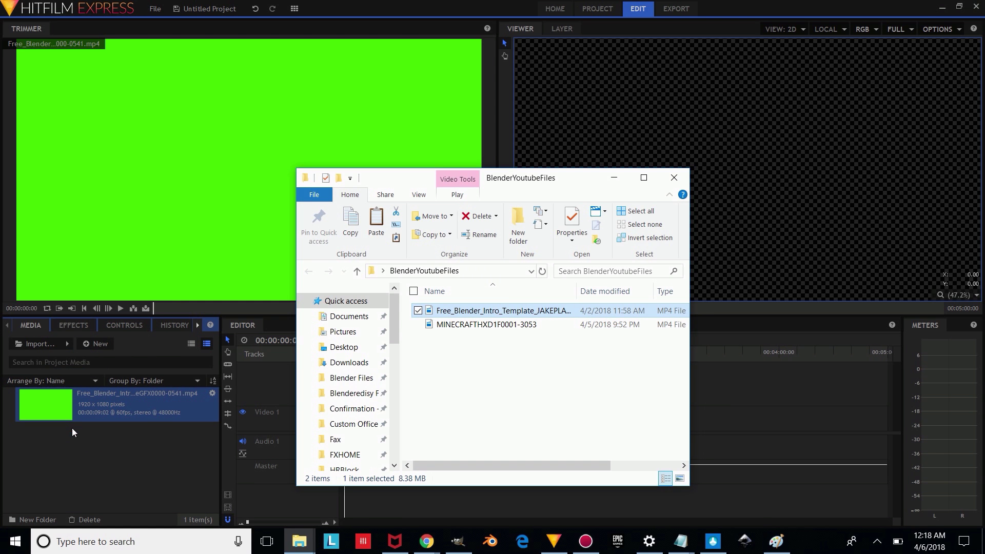
left_click_drag(491, 325, 112, 473)
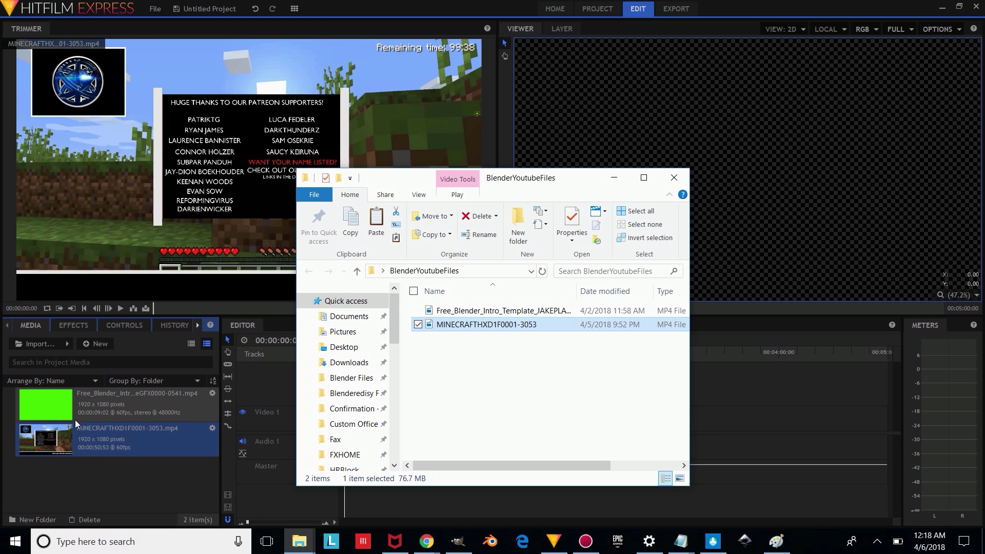
left_click(75, 398)
left_click_drag(75, 398, 527, 393)
Step: Accept the sequence prompt, add the Minecraft gameplay to Video 1, and align the intro with its end
left_click(532, 299)
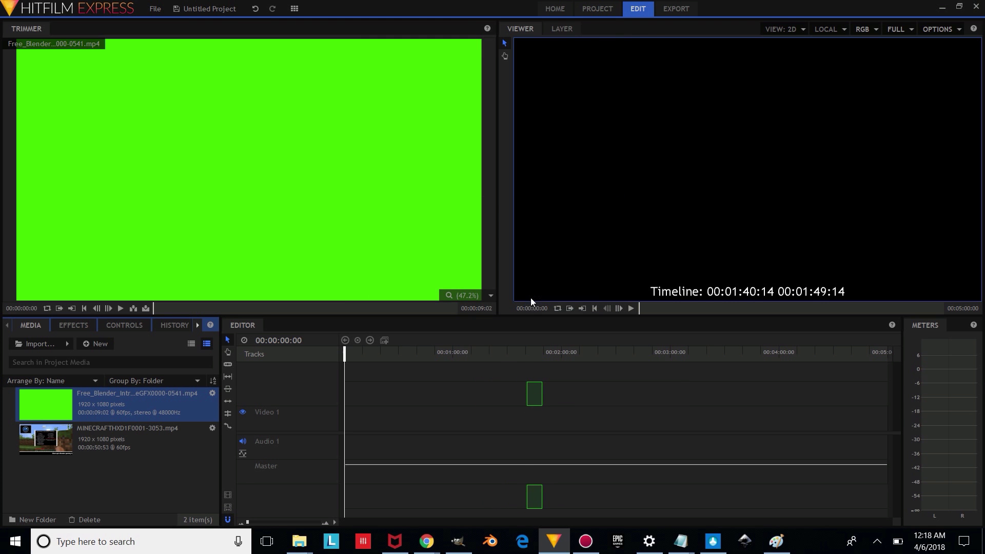
left_click_drag(59, 436, 344, 432)
left_click_drag(532, 389, 434, 393)
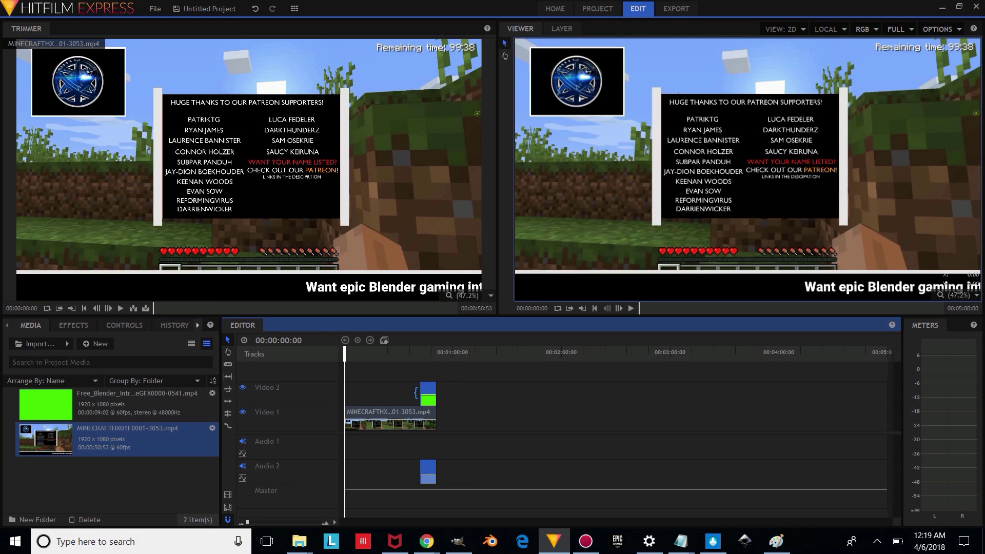
left_click_drag(247, 524, 251, 524)
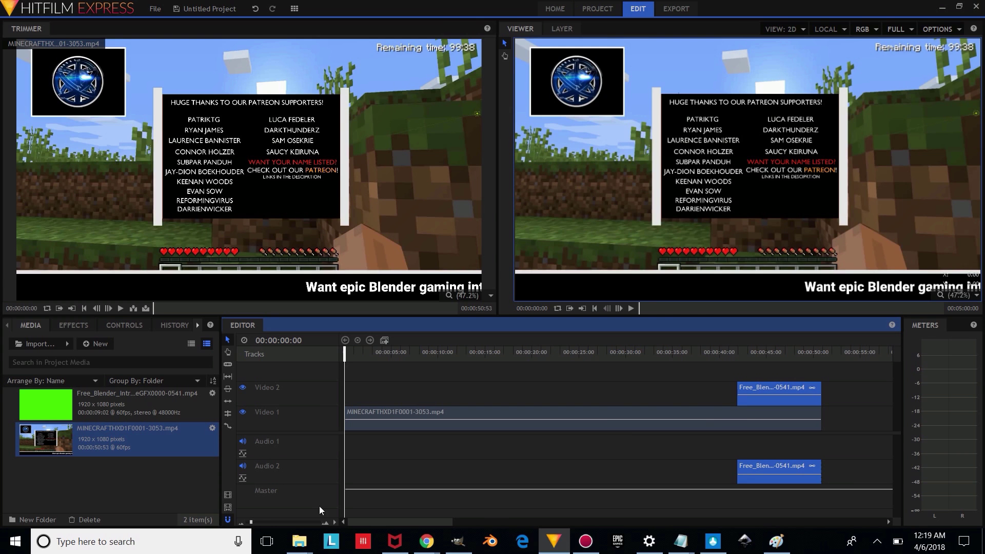
key("h")
left_click_drag(669, 457, 358, 449)
key("v")
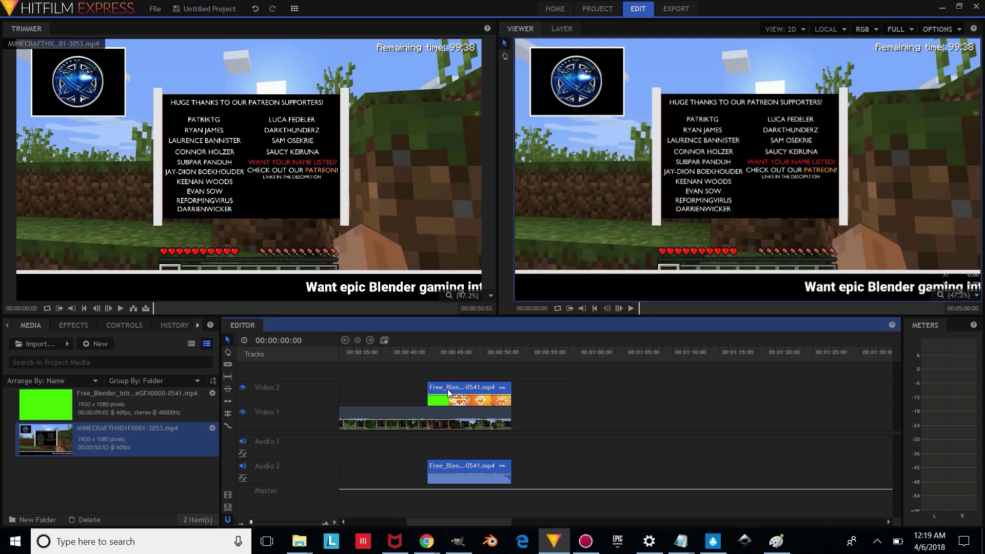
Step: Search the effects for 'key' and apply Hue & RGB Key to the intro clip
left_click(78, 325)
left_click(104, 344)
type("key")
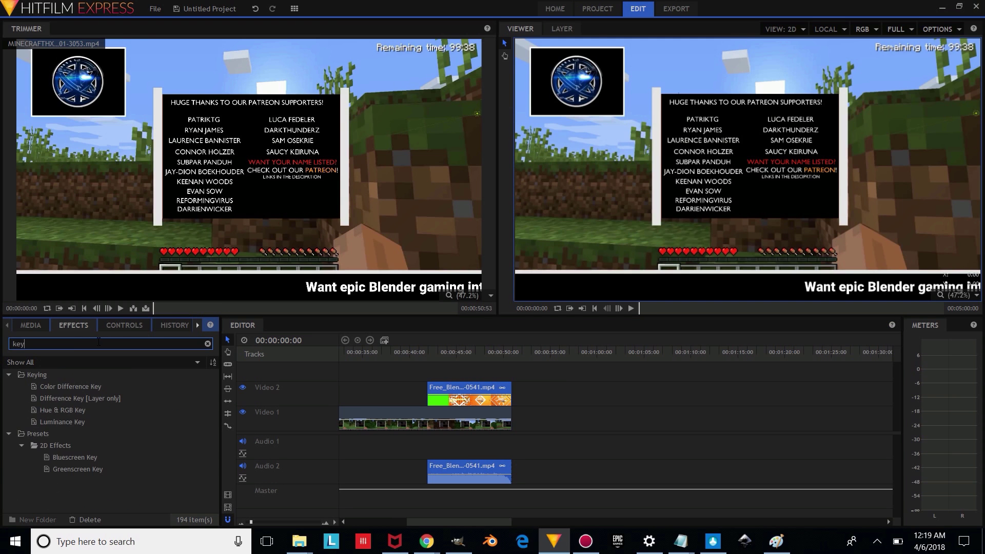
left_click_drag(42, 410, 446, 399)
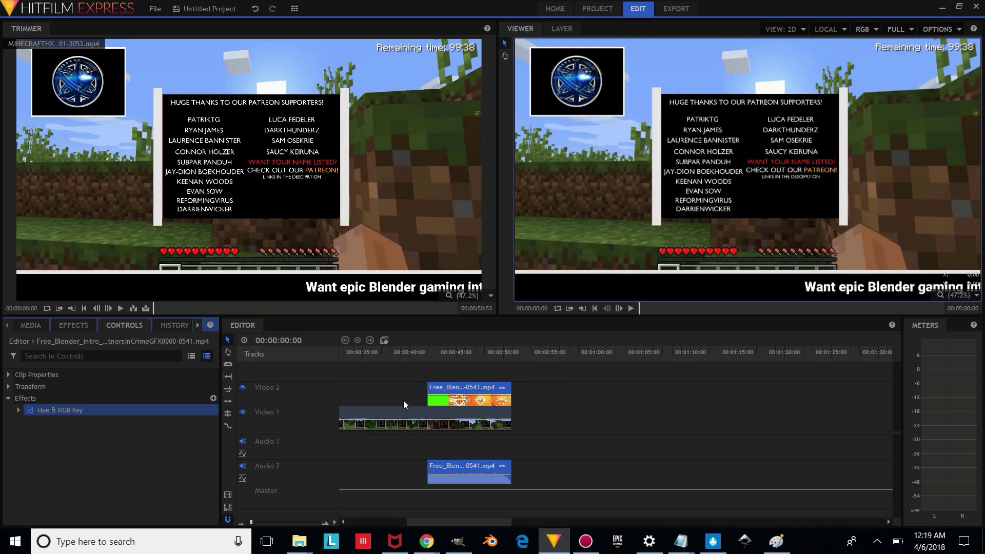
Step: Set the key to match colours by RGB with pure green as the key colour
left_click(20, 409)
left_click(133, 457)
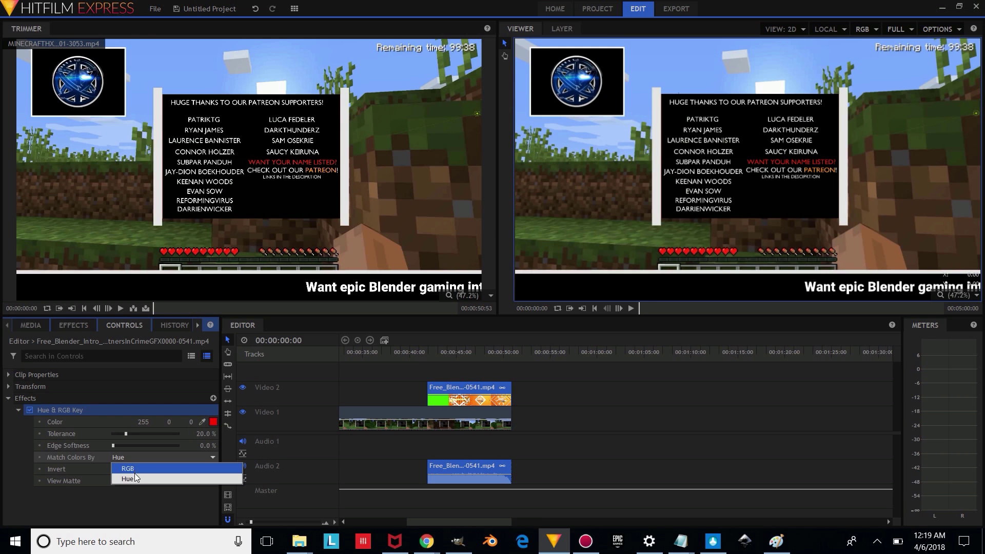
left_click(134, 468)
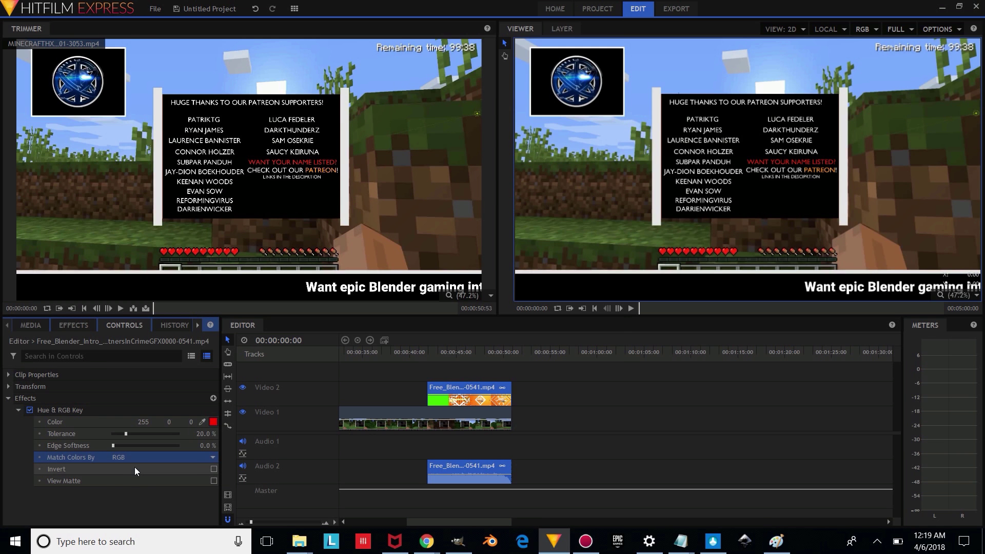
left_click(216, 423)
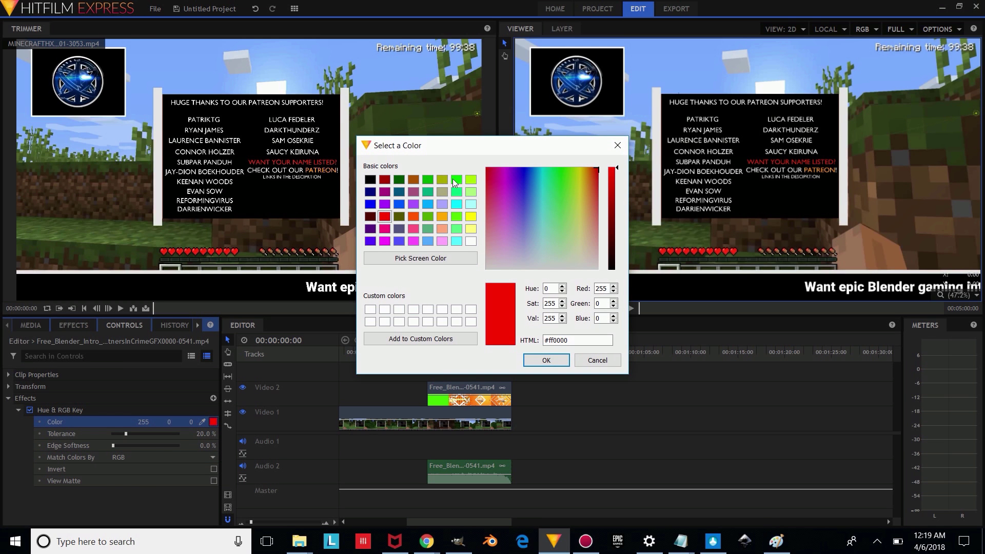
left_click(455, 179)
left_click(546, 361)
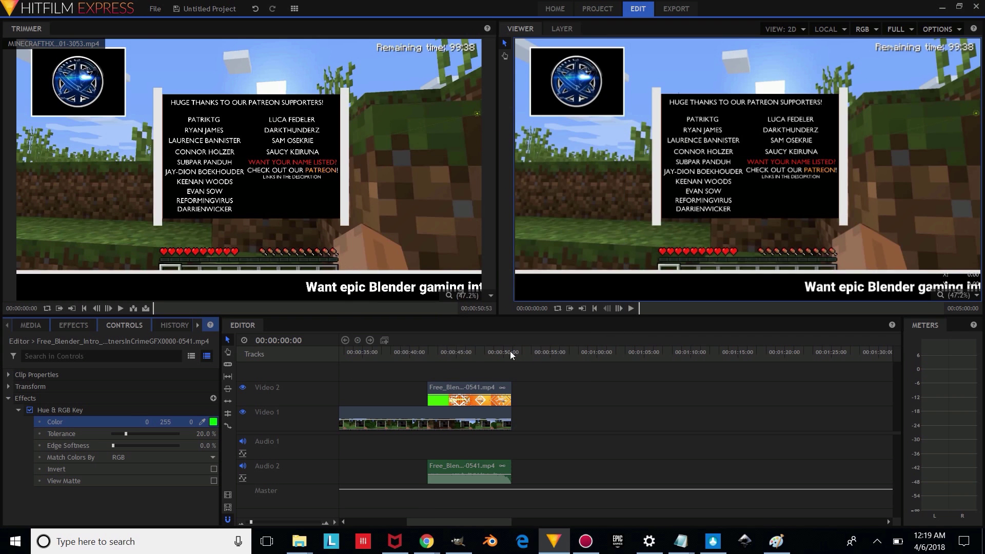
Step: Raise the key tolerance to 46% and scrub the intro to check the result over gameplay
left_click(435, 352)
left_click_drag(435, 352, 431, 354)
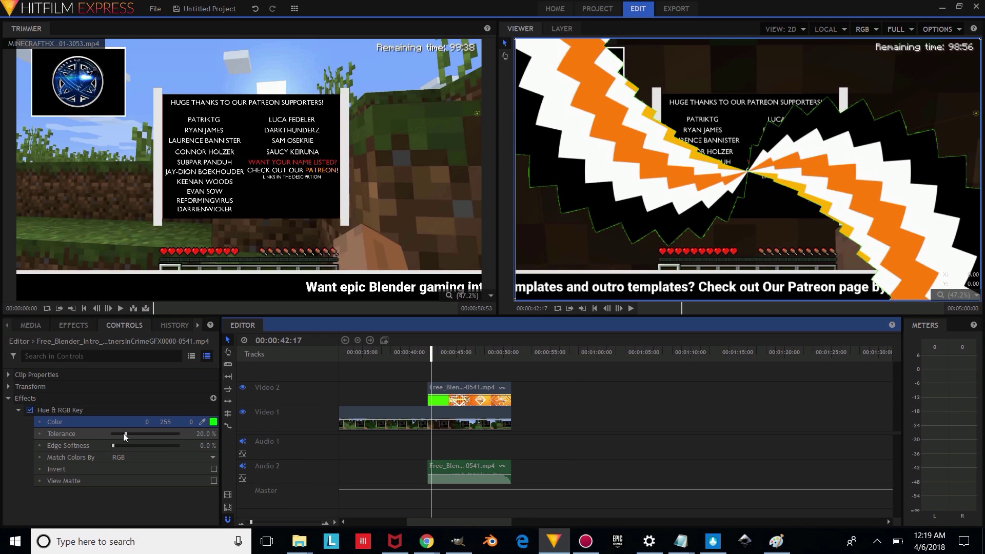
left_click_drag(125, 433, 126, 433)
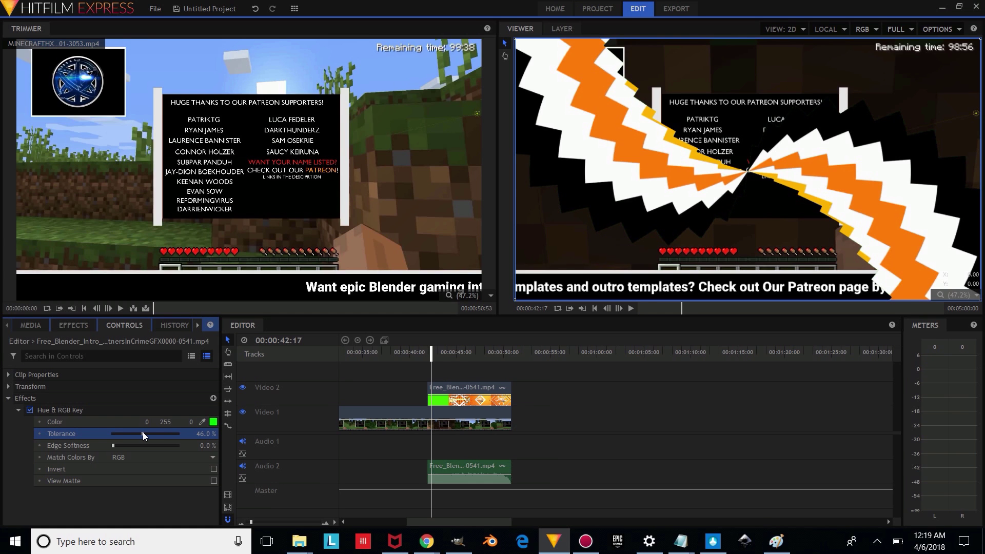
mouse_move(446, 354)
left_mouse_down()
mouse_move(425, 354)
mouse_move(457, 354)
left_mouse_up()
left_click_drag(366, 354, 494, 365)
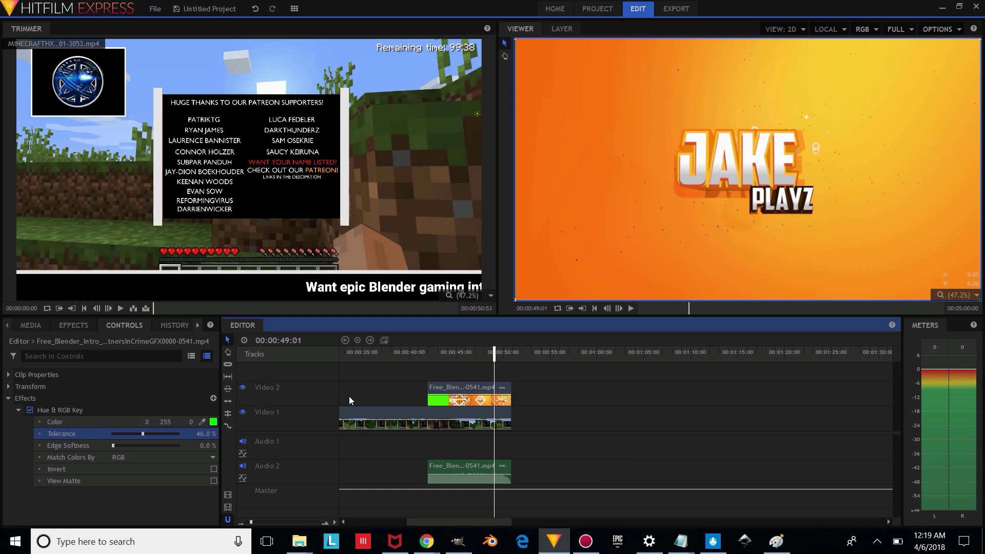
Step: Import the Blender outro video from Explorer into the project media
left_click(41, 326)
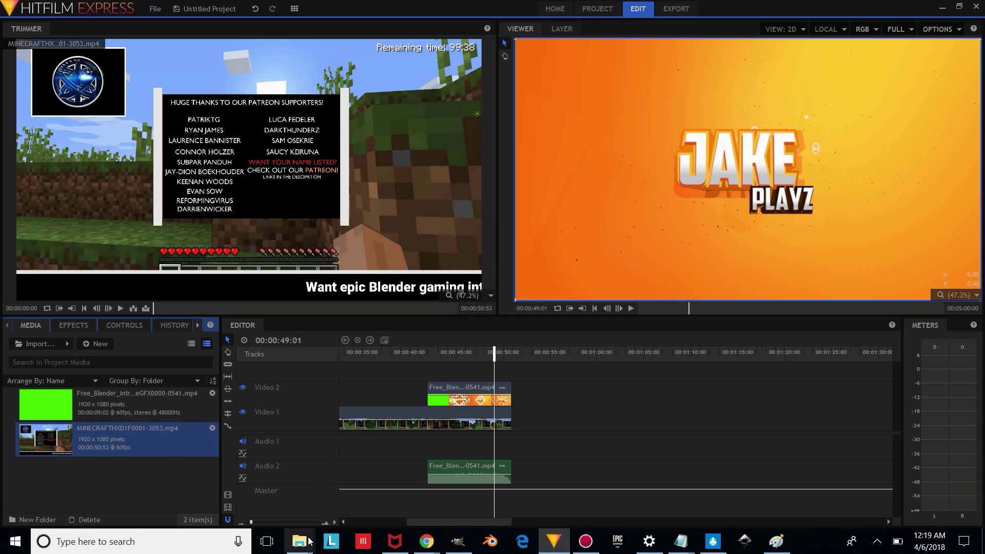
mouse_move(306, 545)
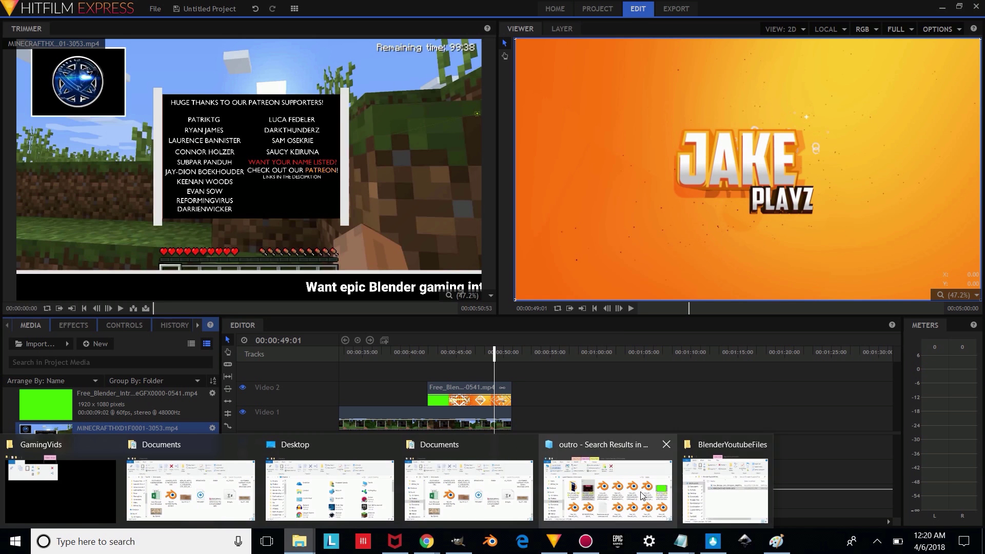
left_click(608, 490)
left_click_drag(232, 158, 100, 472)
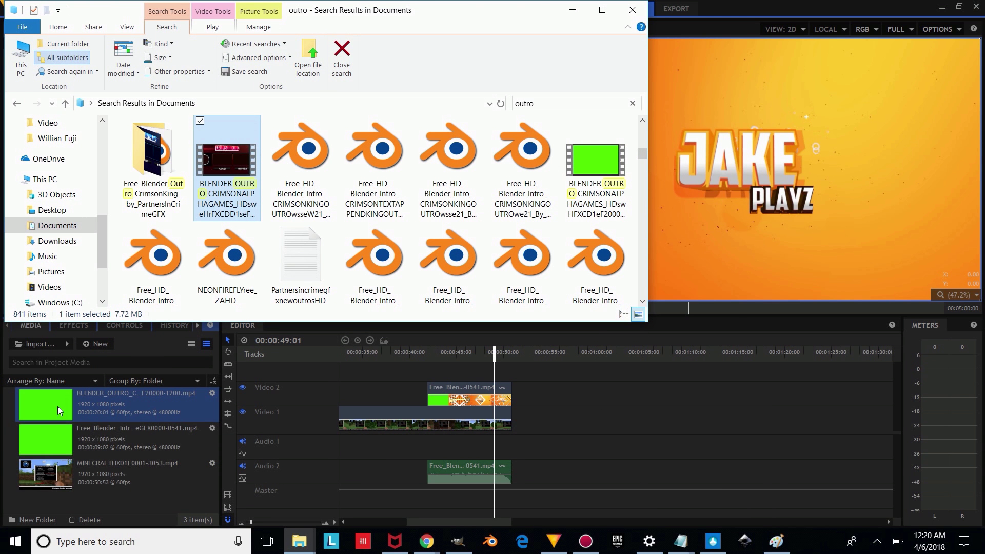
Step: Delete the intro clip and its audio, and place the outro on Video 2 near 45 seconds
left_click(455, 395)
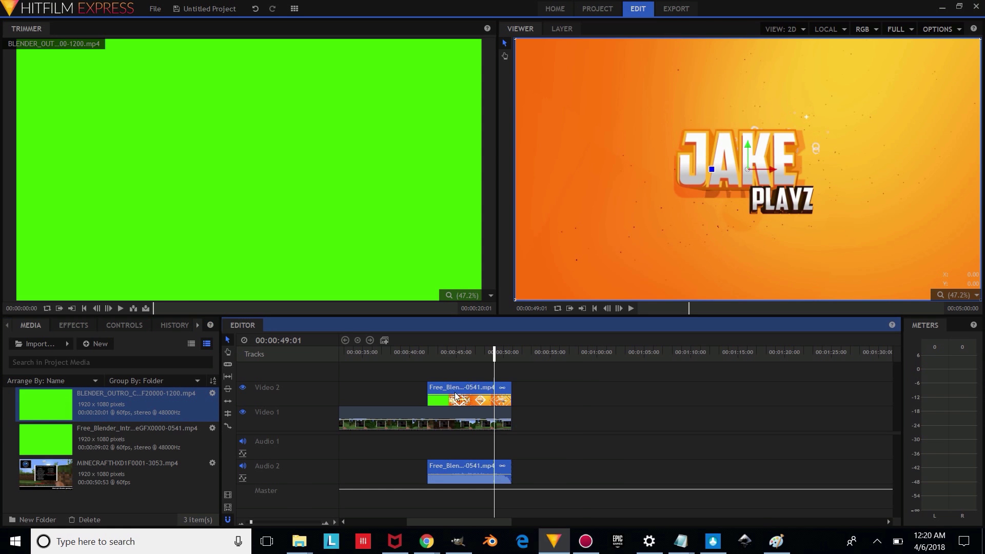
right_click(455, 395)
left_click(472, 517)
left_click_drag(72, 396, 426, 396)
Step: Apply the Hue & RGB Key effect to the outro clip
left_click(124, 326)
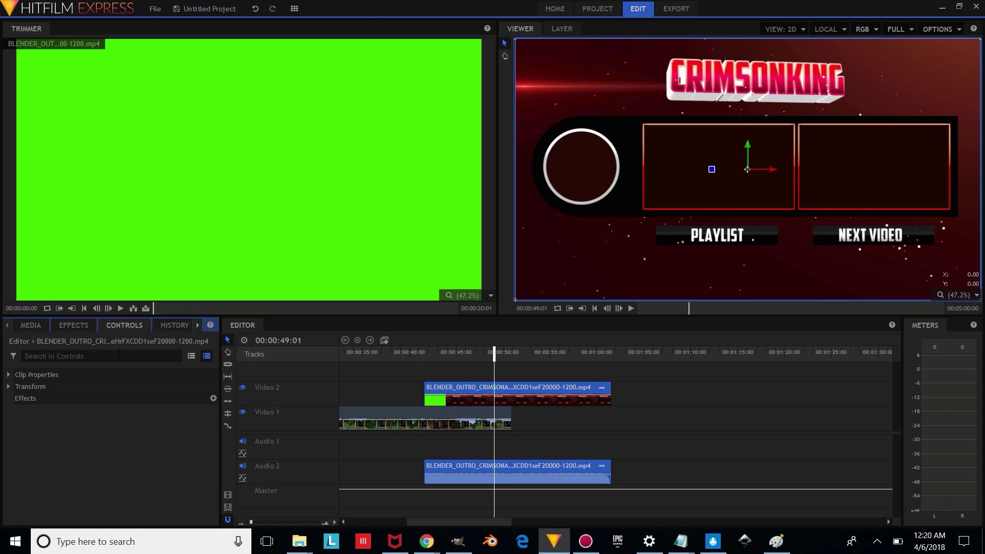
left_click(60, 329)
left_click_drag(57, 410, 440, 393)
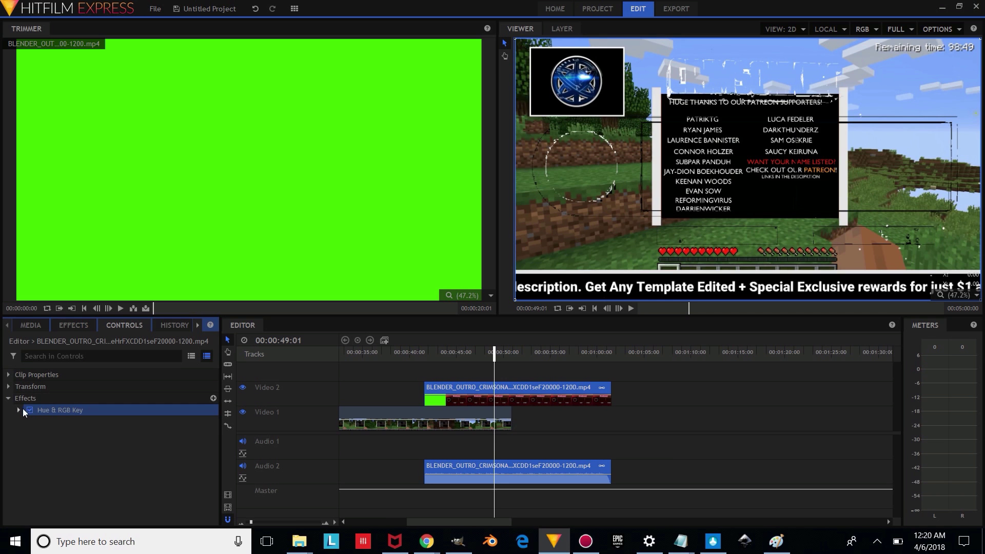
Step: Set the outro key's colour to pure green
left_click(21, 409)
left_click(214, 421)
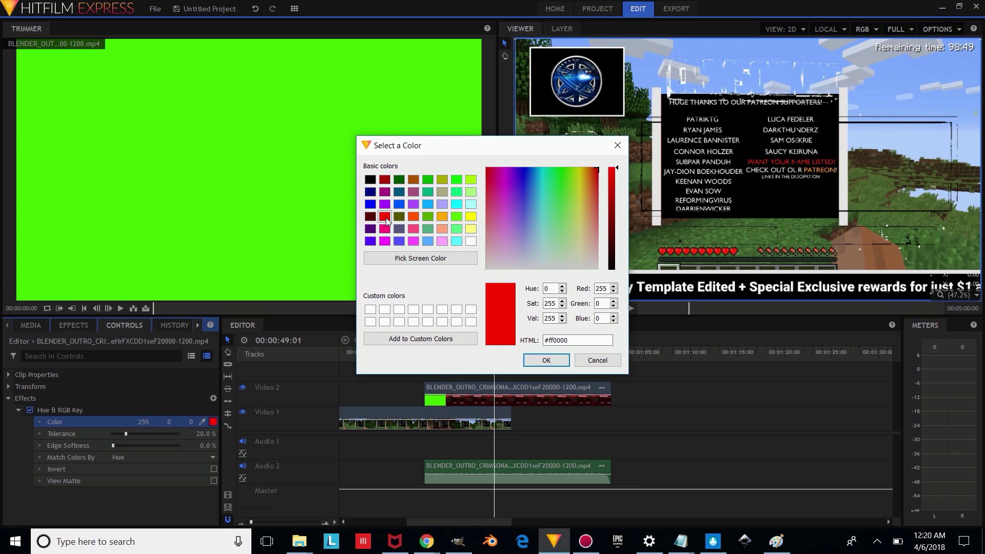
left_click(456, 179)
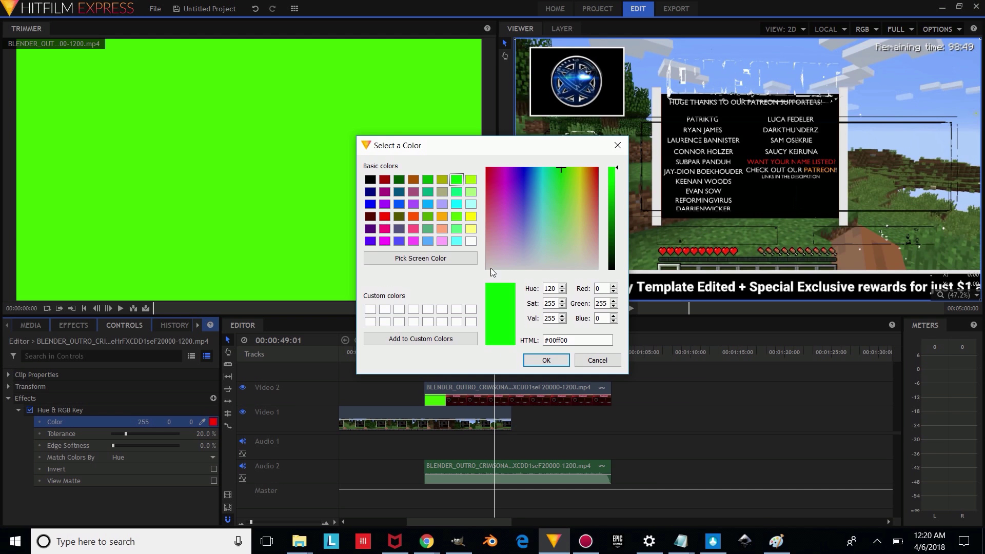
left_click(535, 358)
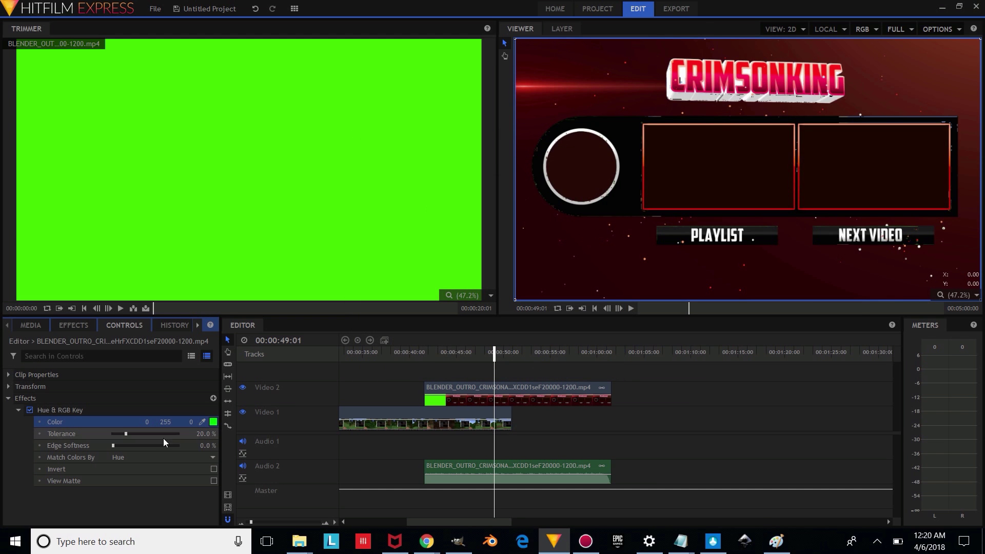
Step: Lower the key tolerance to 16% and inspect the keyed outro around 42 seconds
left_click_drag(424, 352, 426, 350)
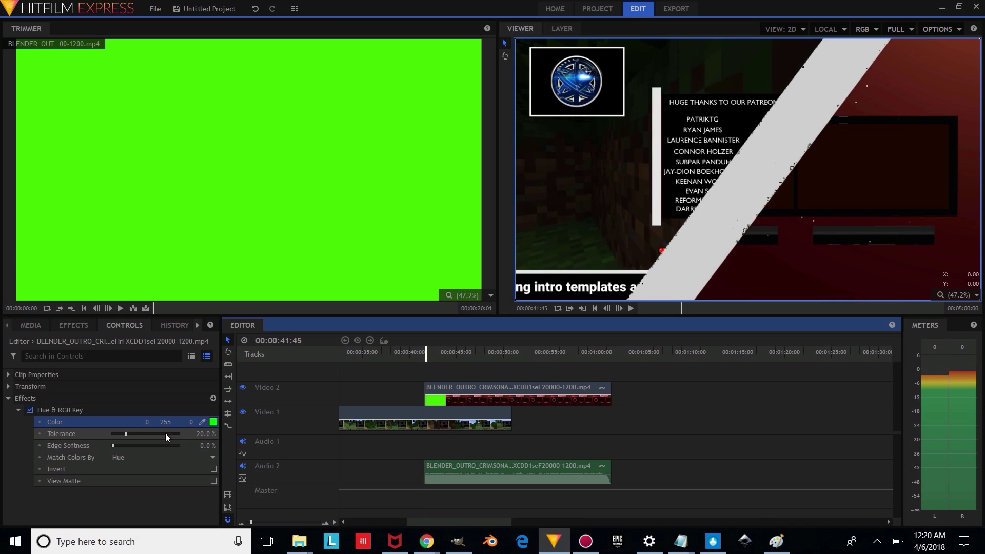
mouse_move(124, 432)
left_mouse_down()
mouse_move(115, 434)
mouse_move(123, 435)
left_mouse_up()
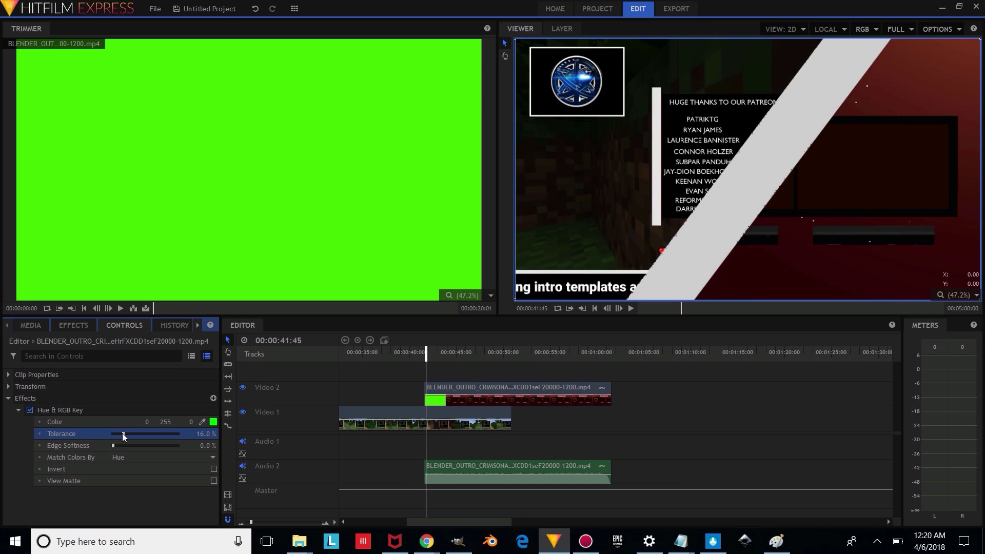
left_click_drag(427, 353, 490, 378)
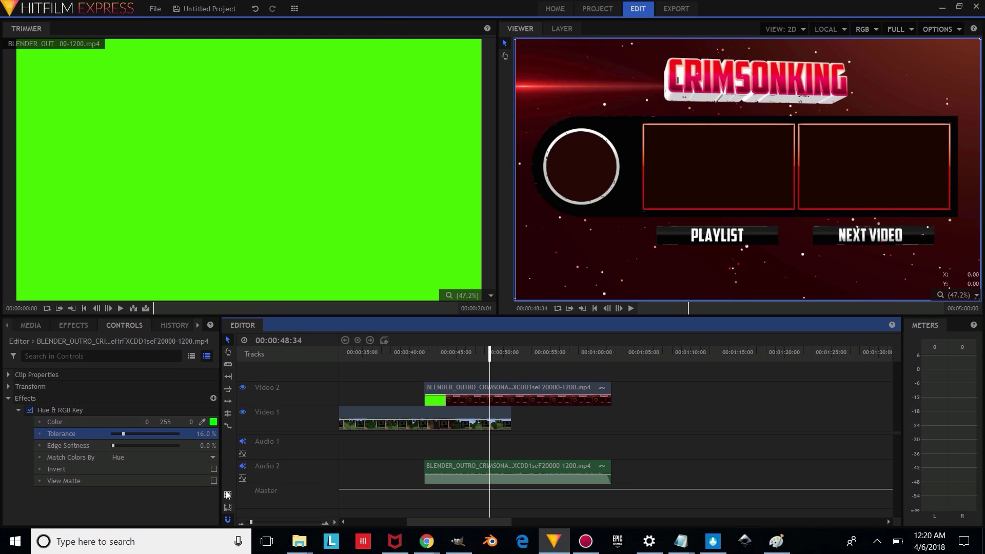
Step: Add the edited timeline to the export queue and go to the Export screen
left_click(155, 9)
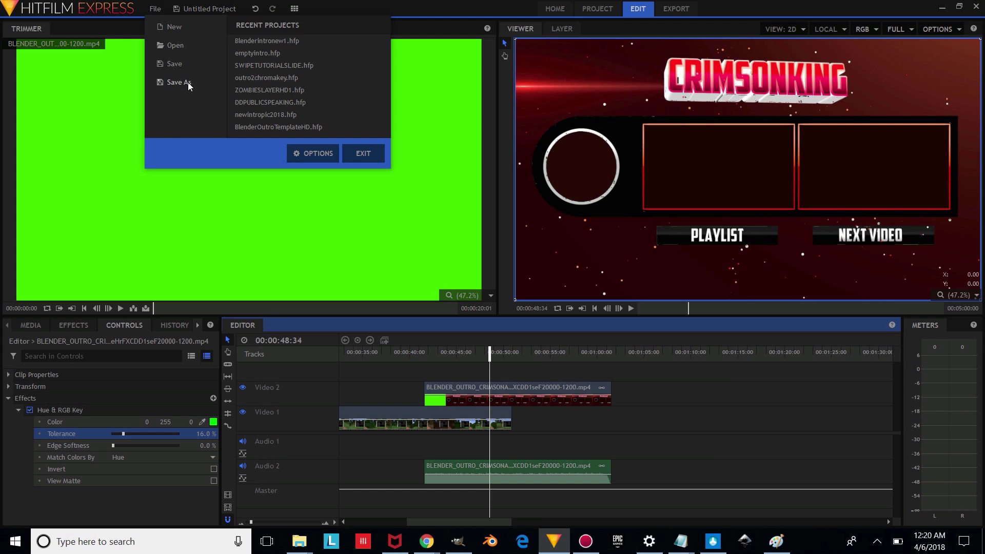
left_click(229, 497)
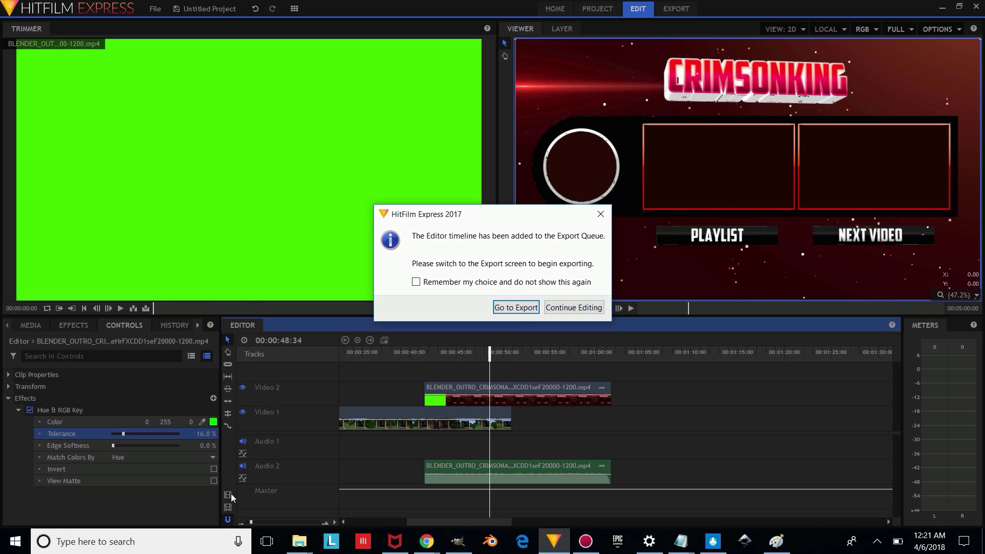
left_click(517, 307)
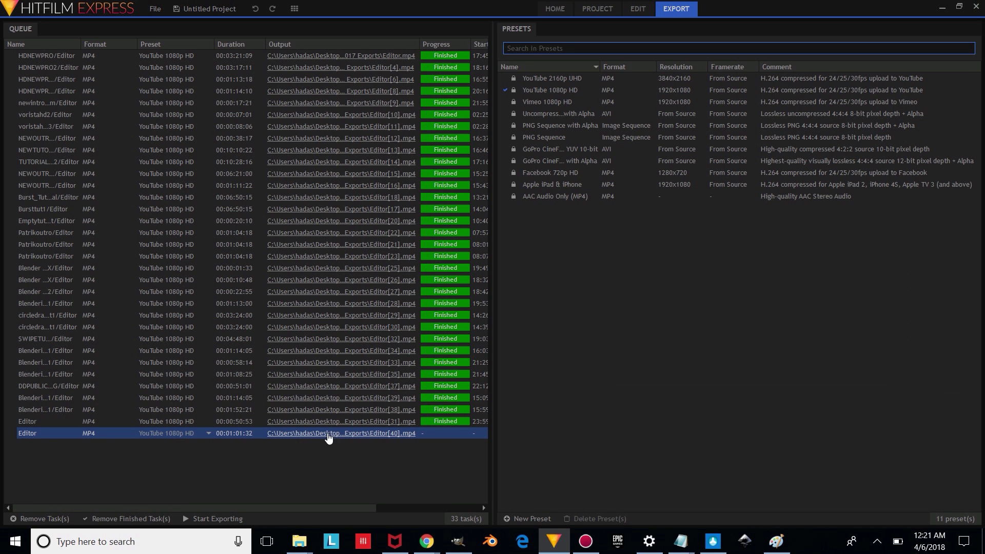
Step: Export the Editor task to Editor[40].mp4 and reveal the output in its folder
right_click(328, 439)
left_click(358, 521)
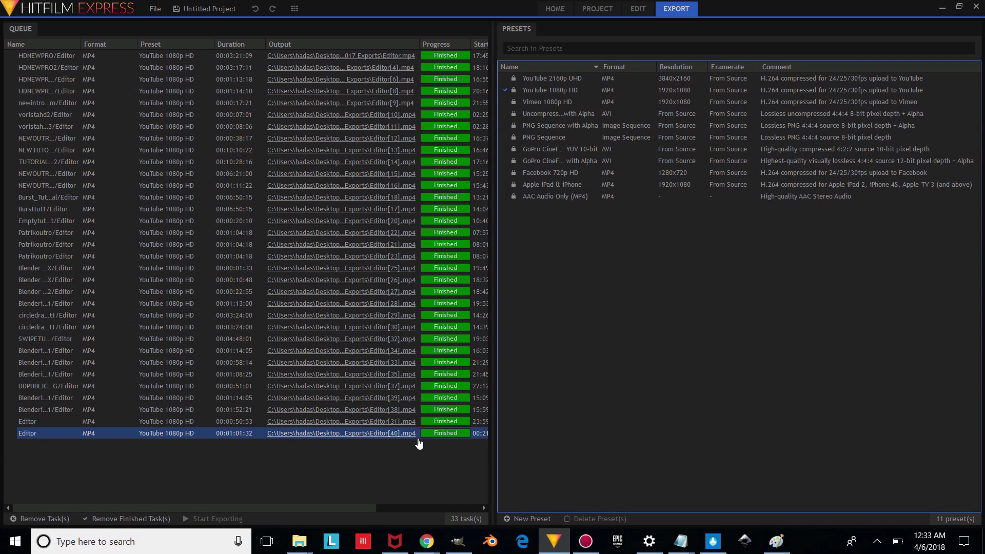
right_click(311, 435)
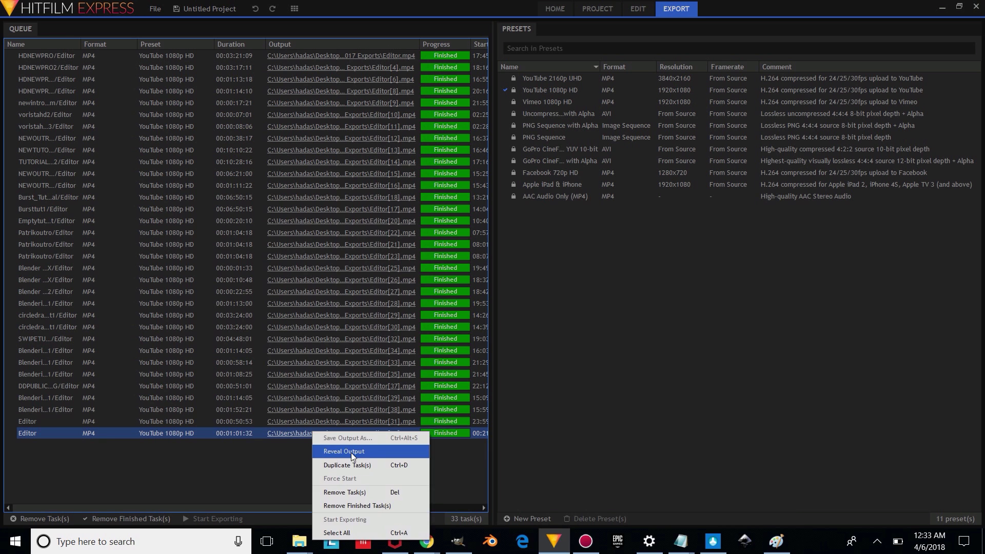
left_click(352, 455)
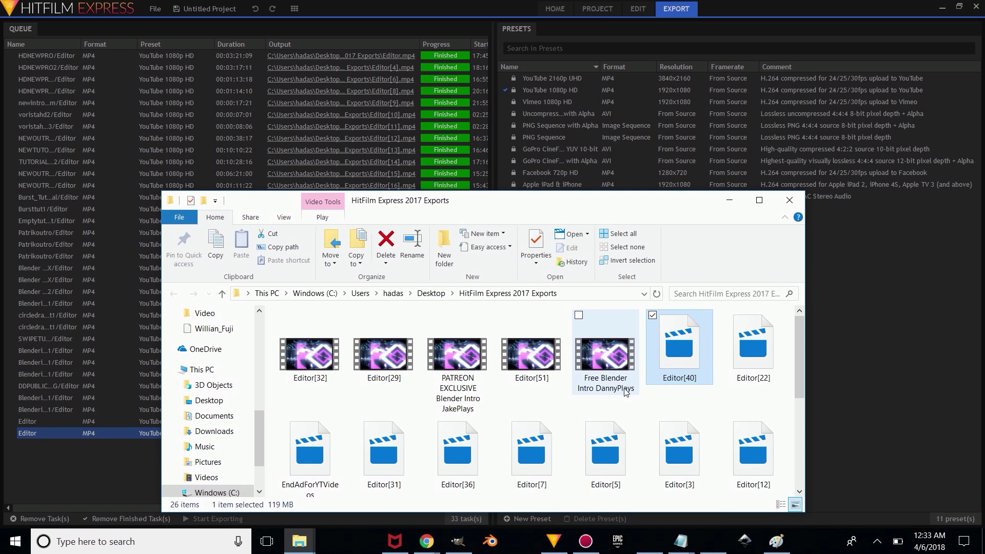